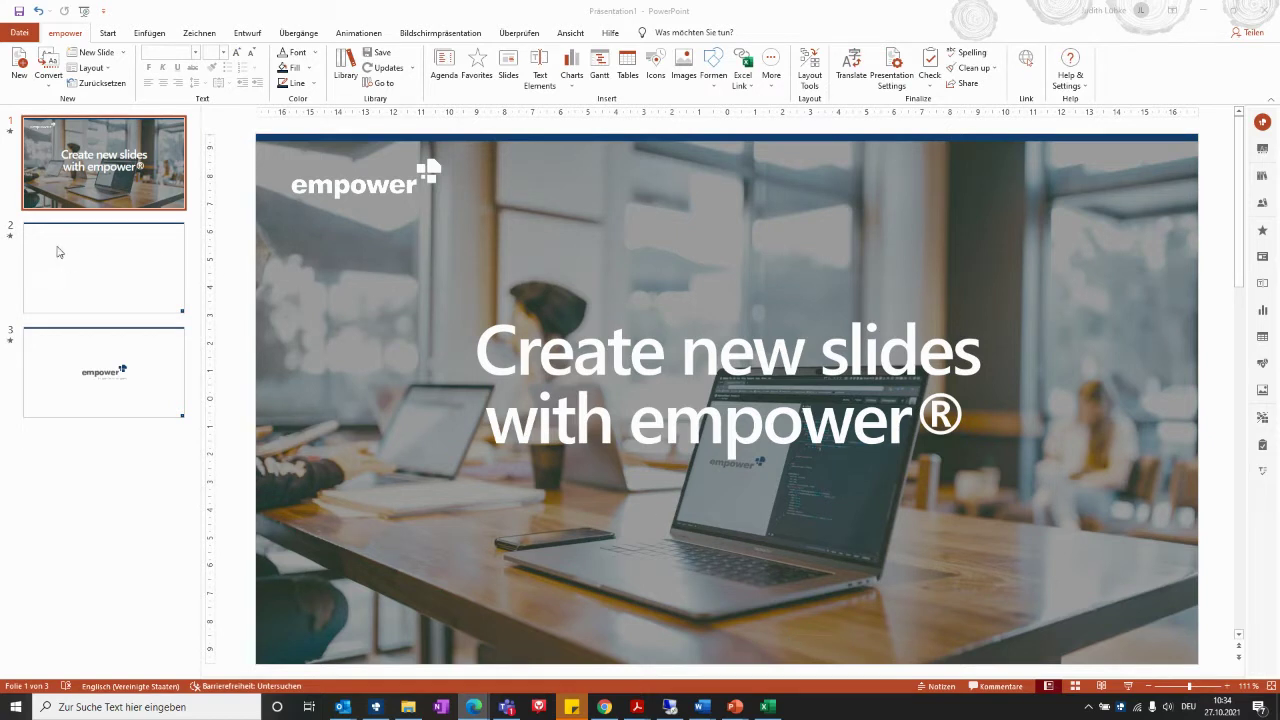
Select the empty second slide and open empower's Edit Agenda dialog.
{"action": "left_click", "coordinate": [157, 276]}
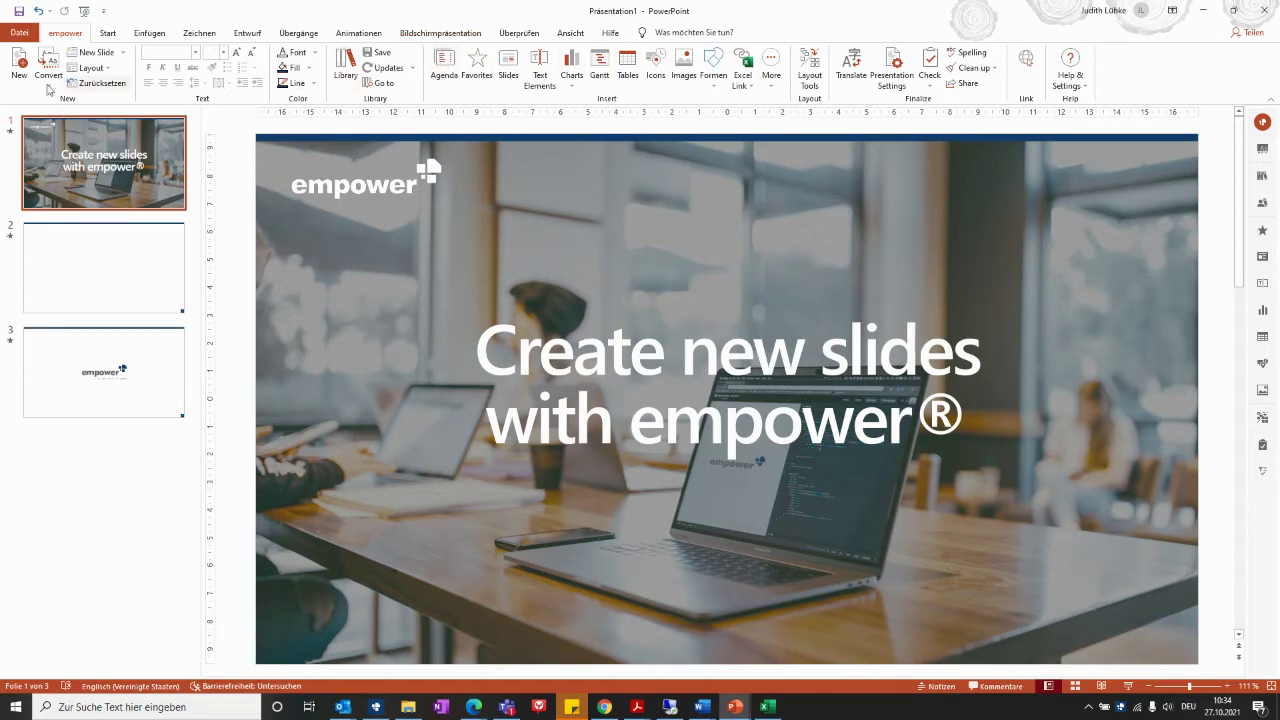
{"action": "left_click", "coordinate": [450, 73]}
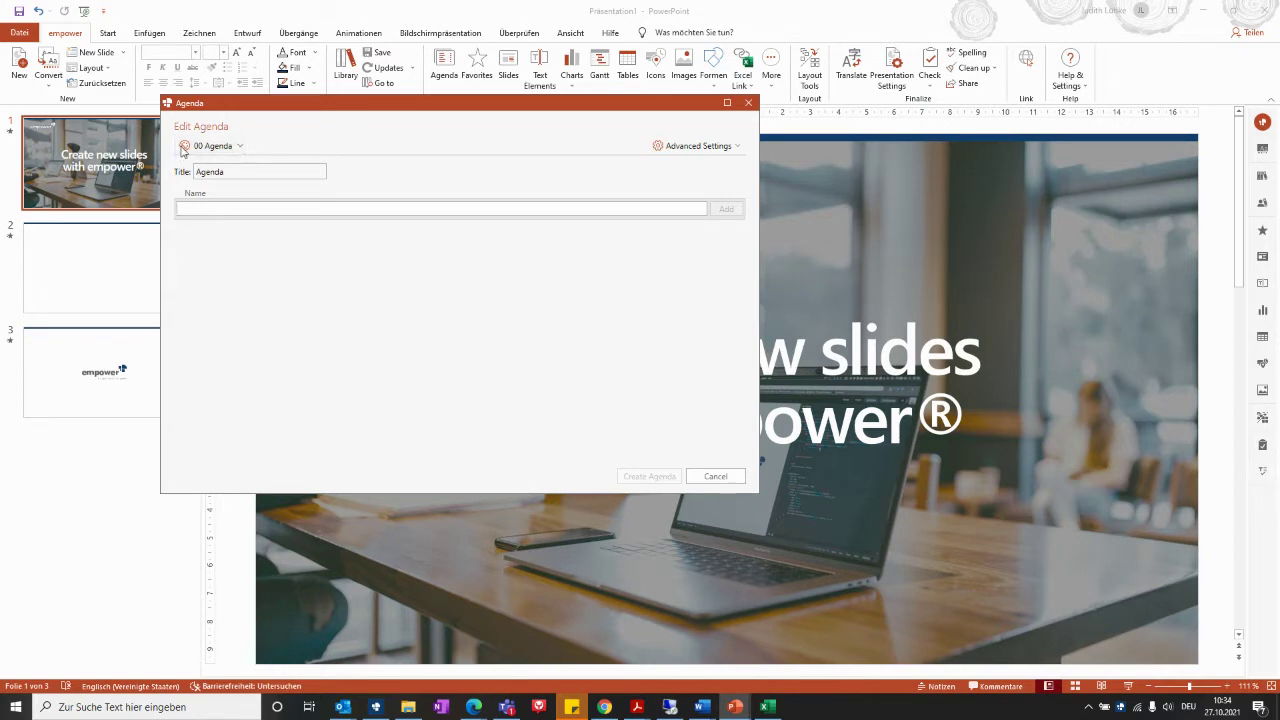
{"action": "left_click", "coordinate": [242, 148]}
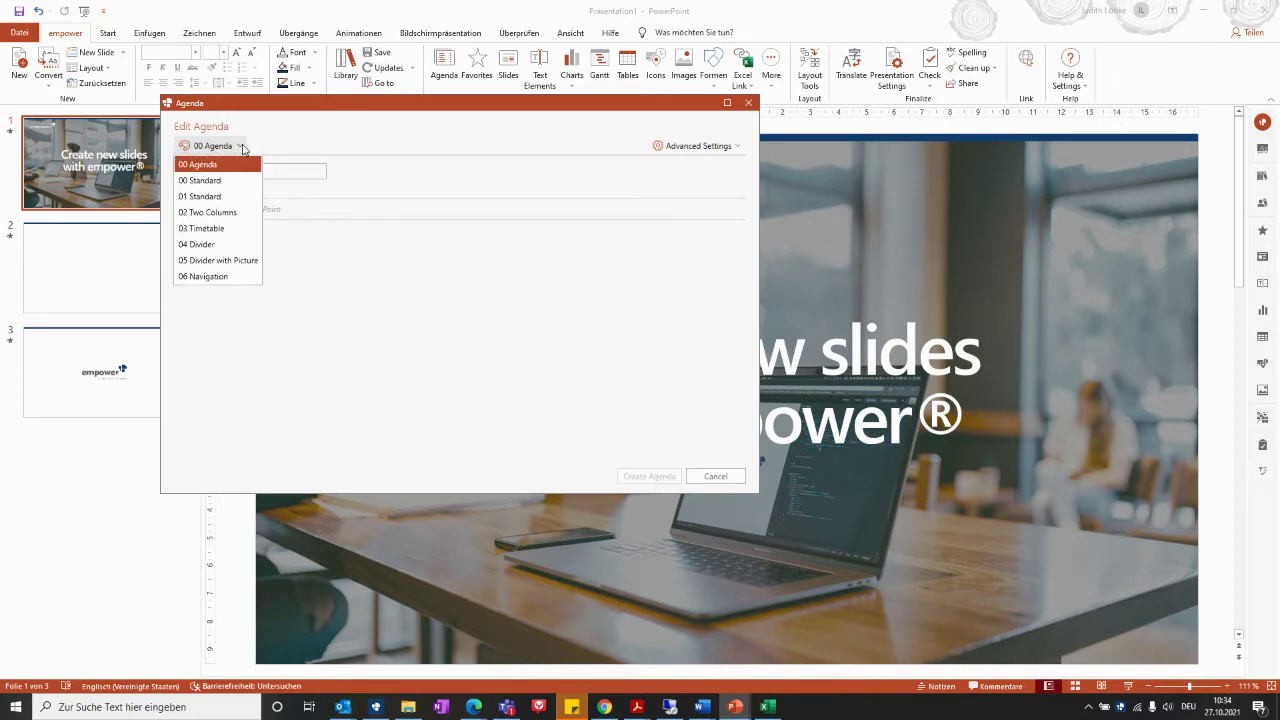
{"action": "left_click", "coordinate": [242, 148]}
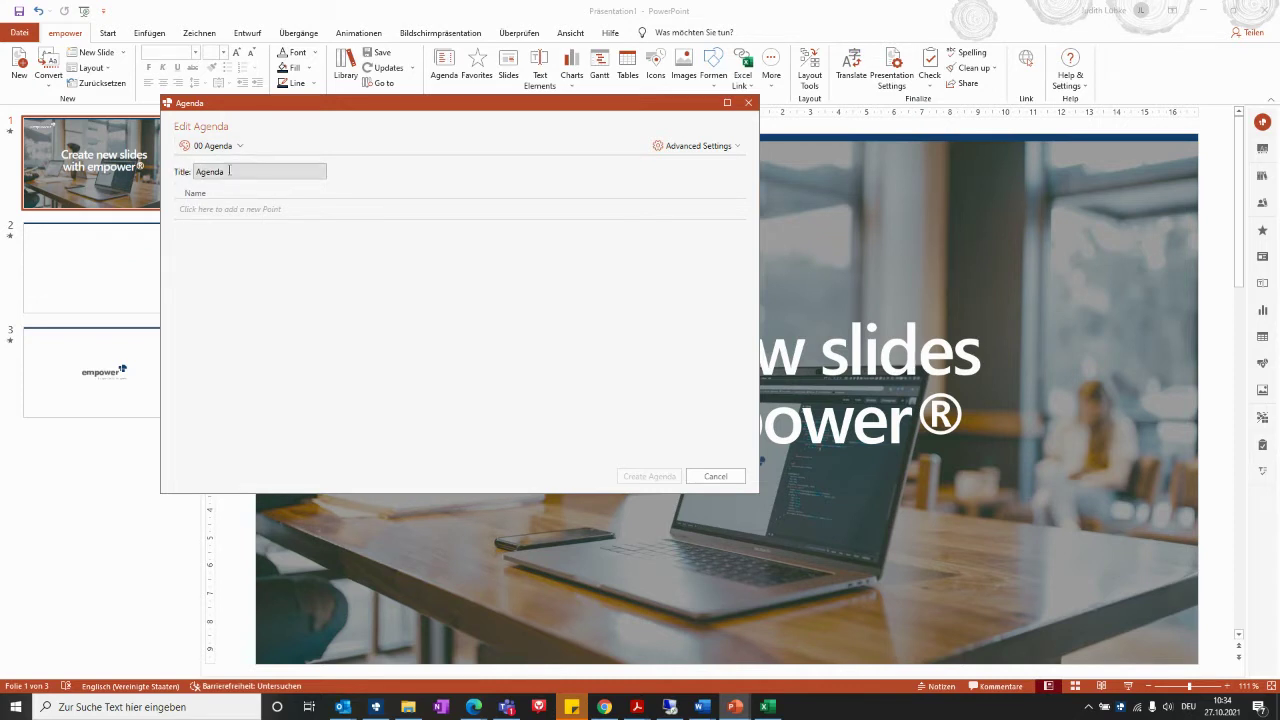
{"action": "double_click", "coordinate": [226, 171]}
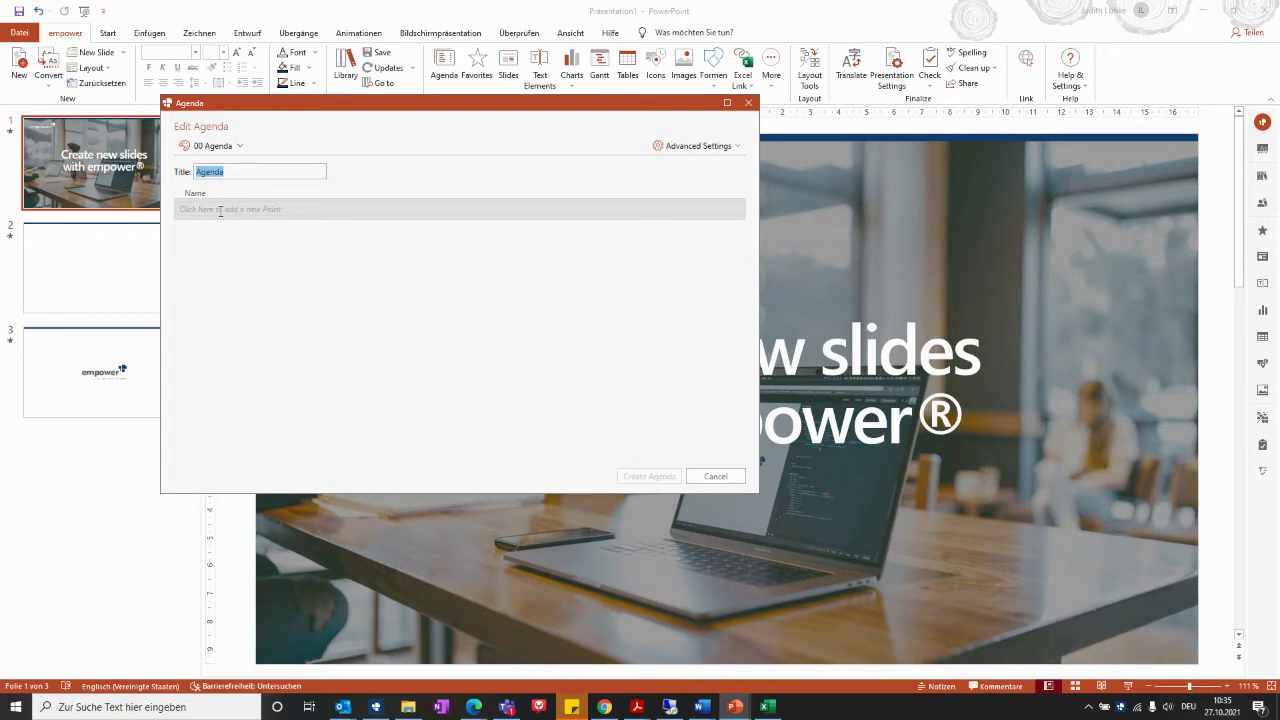
{"action": "left_click", "coordinate": [220, 211]}
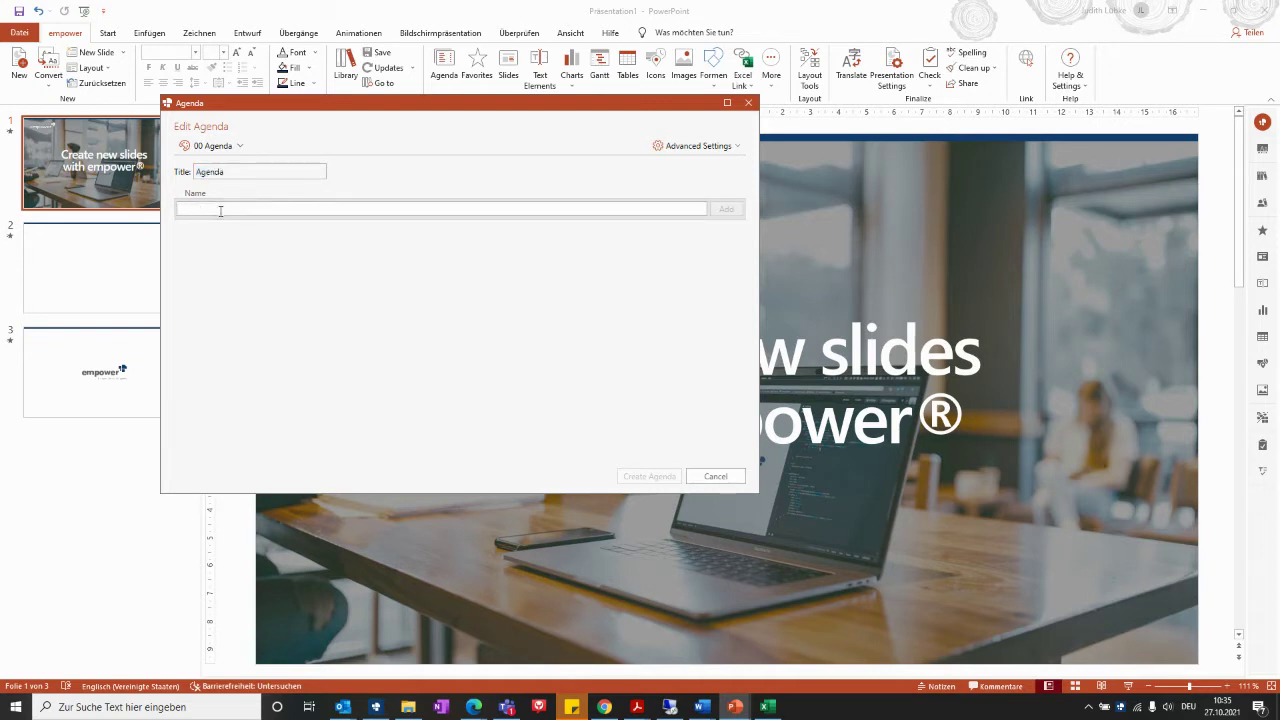
Add agenda points introduction, content, charts, pictures and layout tools, keeping layout tools last.
{"action": "type", "text": "introduction"}
{"action": "key", "text": "Return"}
{"action": "type", "text": "content"}
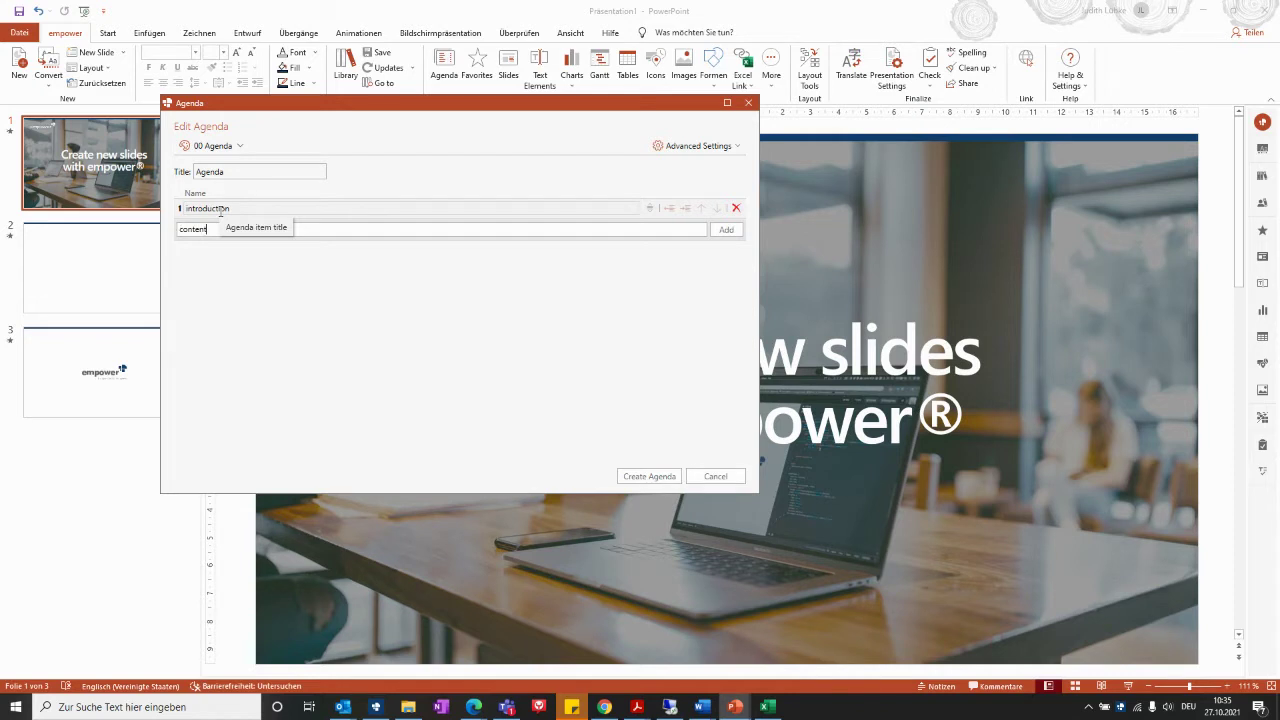
{"action": "left_click", "coordinate": [728, 231]}
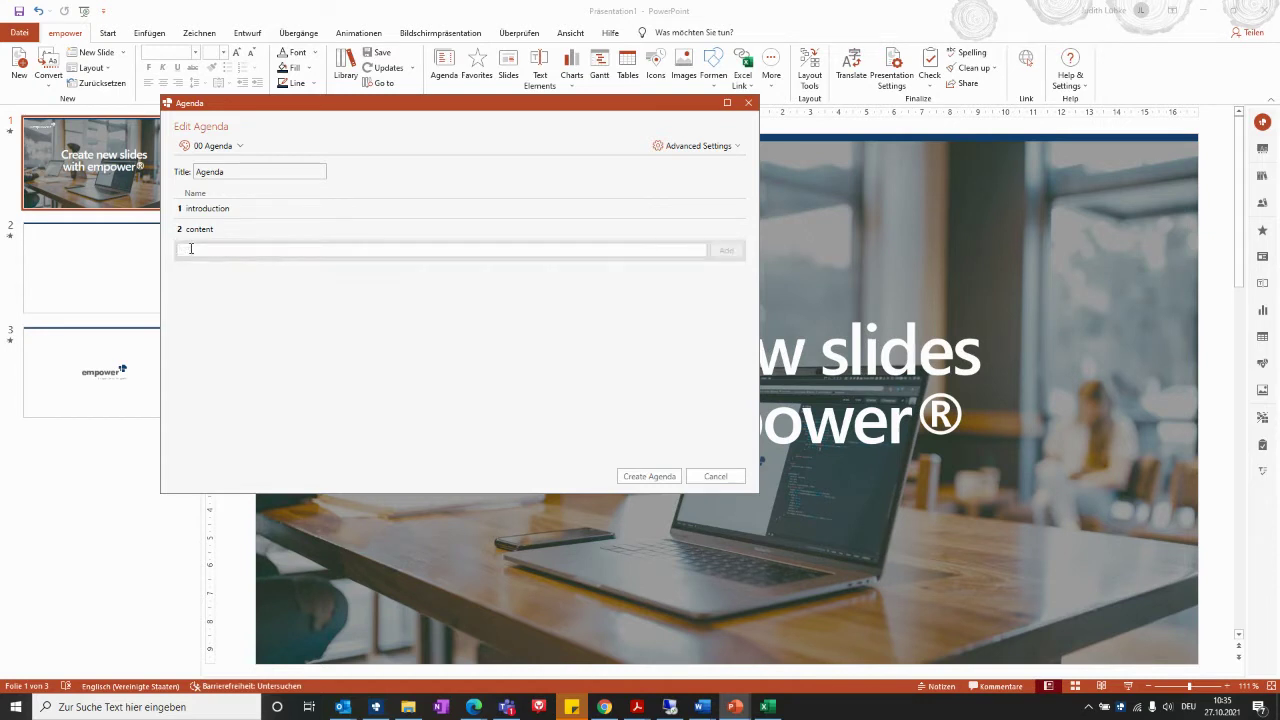
{"action": "type", "text": "charts"}
{"action": "key", "text": "Return"}
{"action": "type", "text": "pic"}
{"action": "key", "text": "Return"}
{"action": "type", "text": "layout tools"}
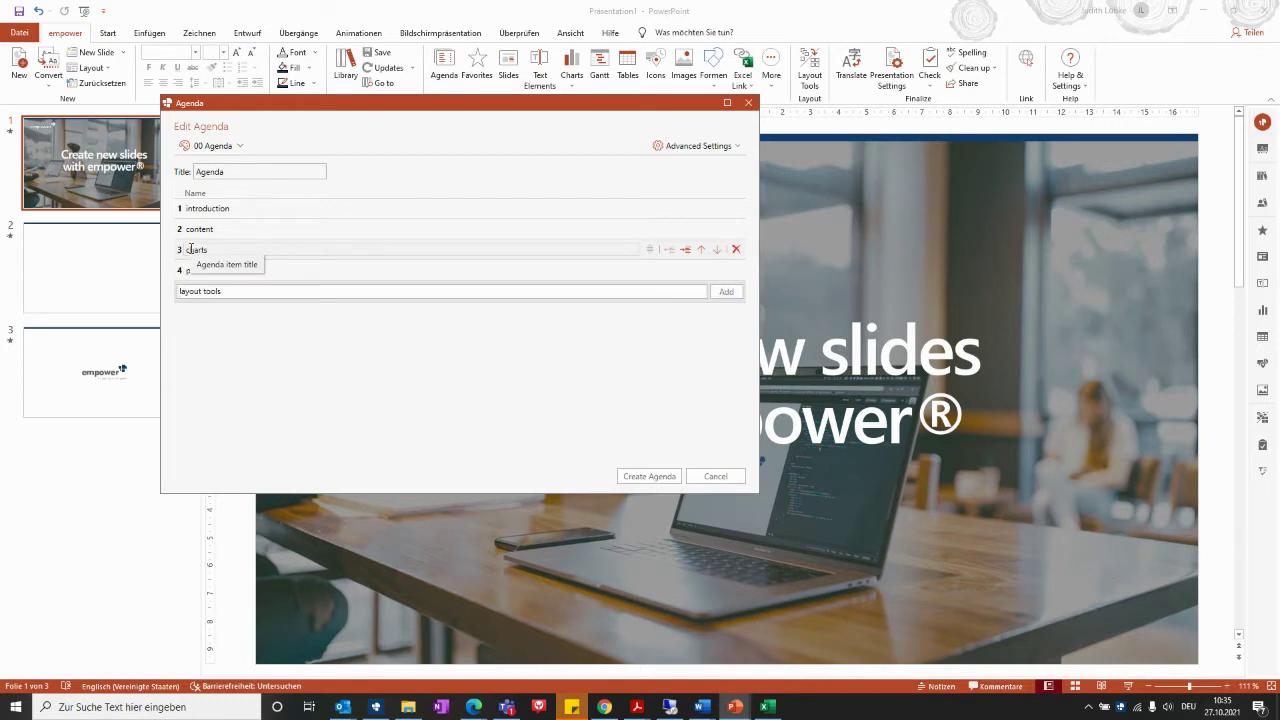
{"action": "key", "text": "Return"}
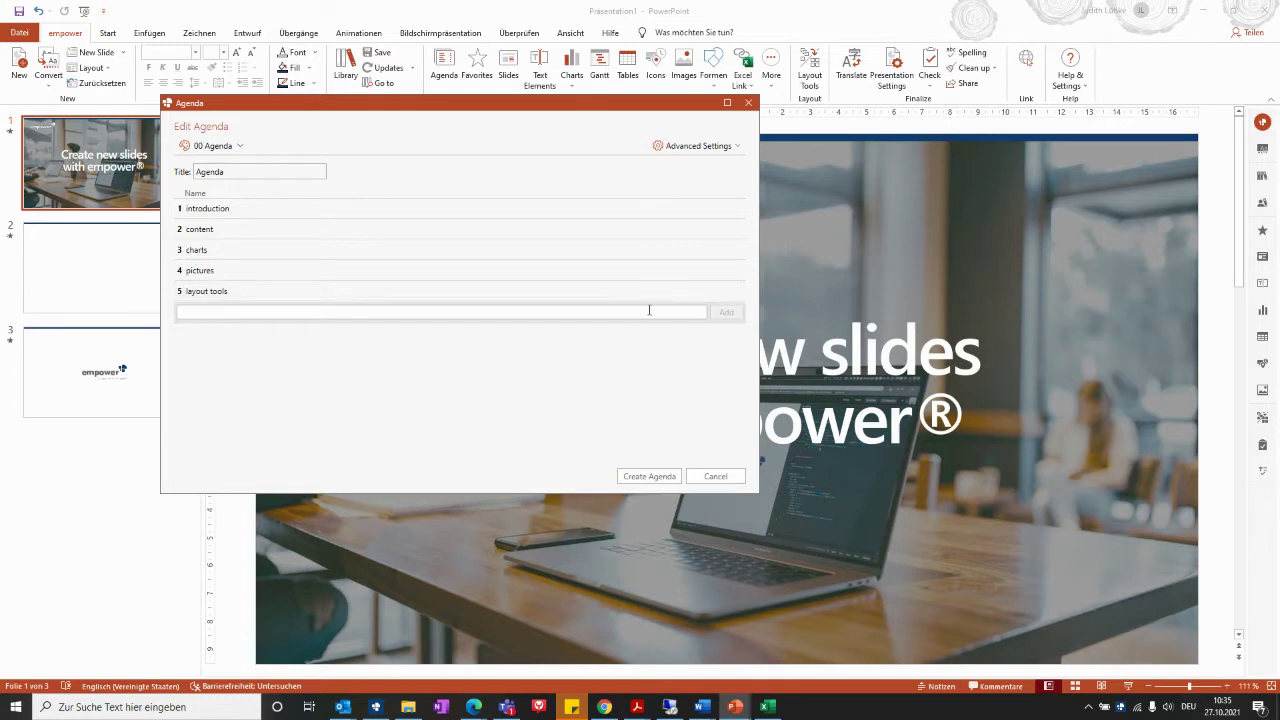
{"action": "mouse_move", "coordinate": [650, 290]}
{"action": "left_mouse_down"}
{"action": "mouse_move", "coordinate": [644, 228]}
{"action": "mouse_move", "coordinate": [638, 296]}
{"action": "left_mouse_up"}
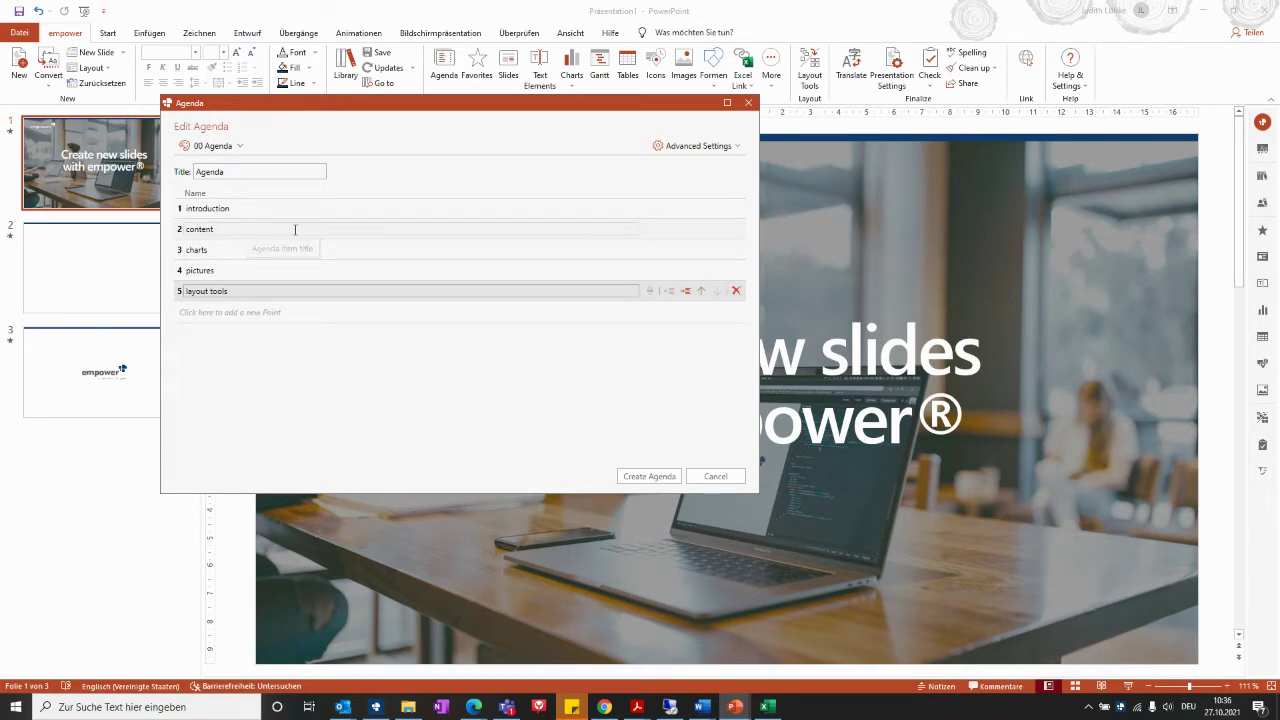
Indent content and charts under introduction so they become agenda points 1.1 and 1.2.
{"action": "mouse_move", "coordinate": [644, 228]}
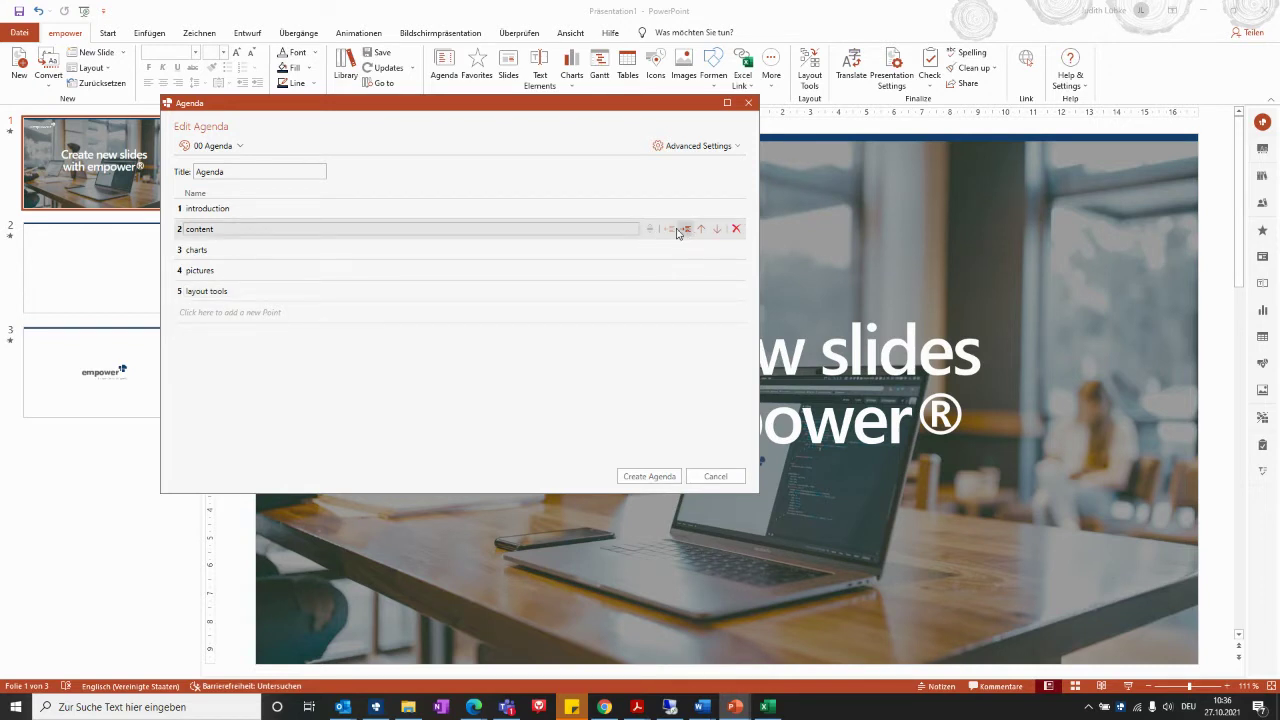
{"action": "left_click", "coordinate": [686, 231]}
{"action": "left_click", "coordinate": [597, 248]}
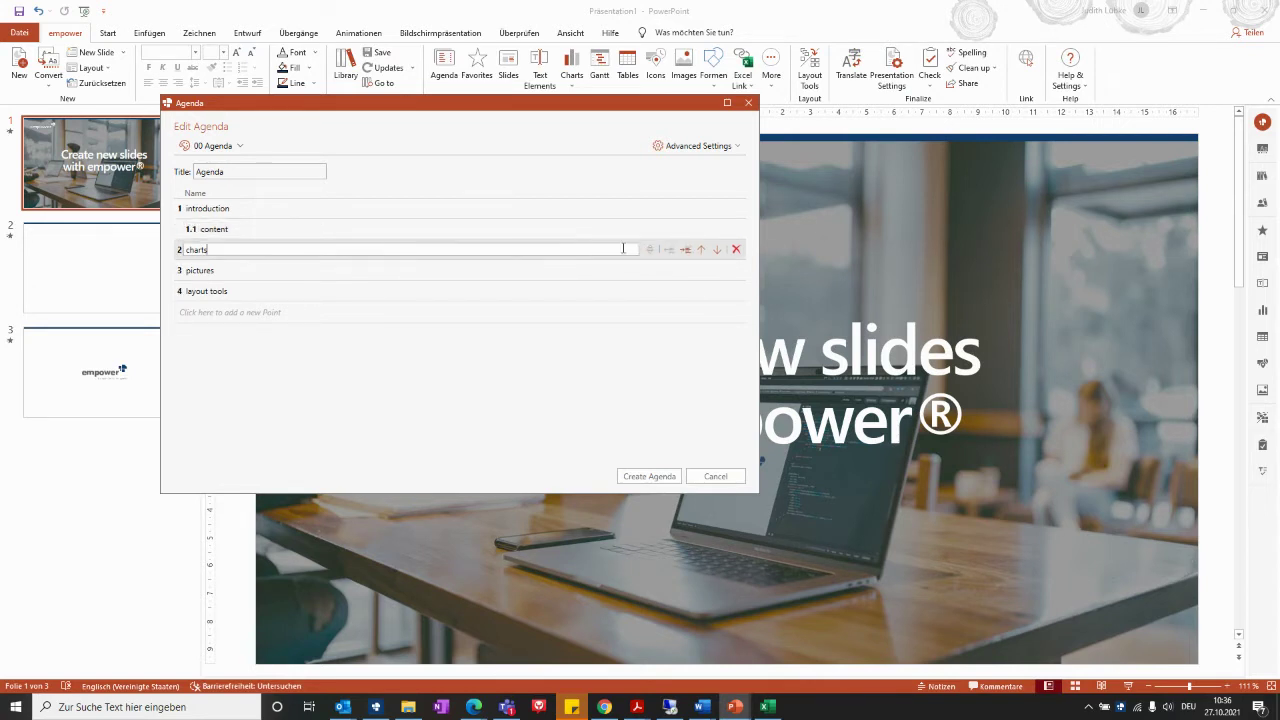
{"action": "left_click", "coordinate": [686, 250]}
{"action": "left_click", "coordinate": [686, 250]}
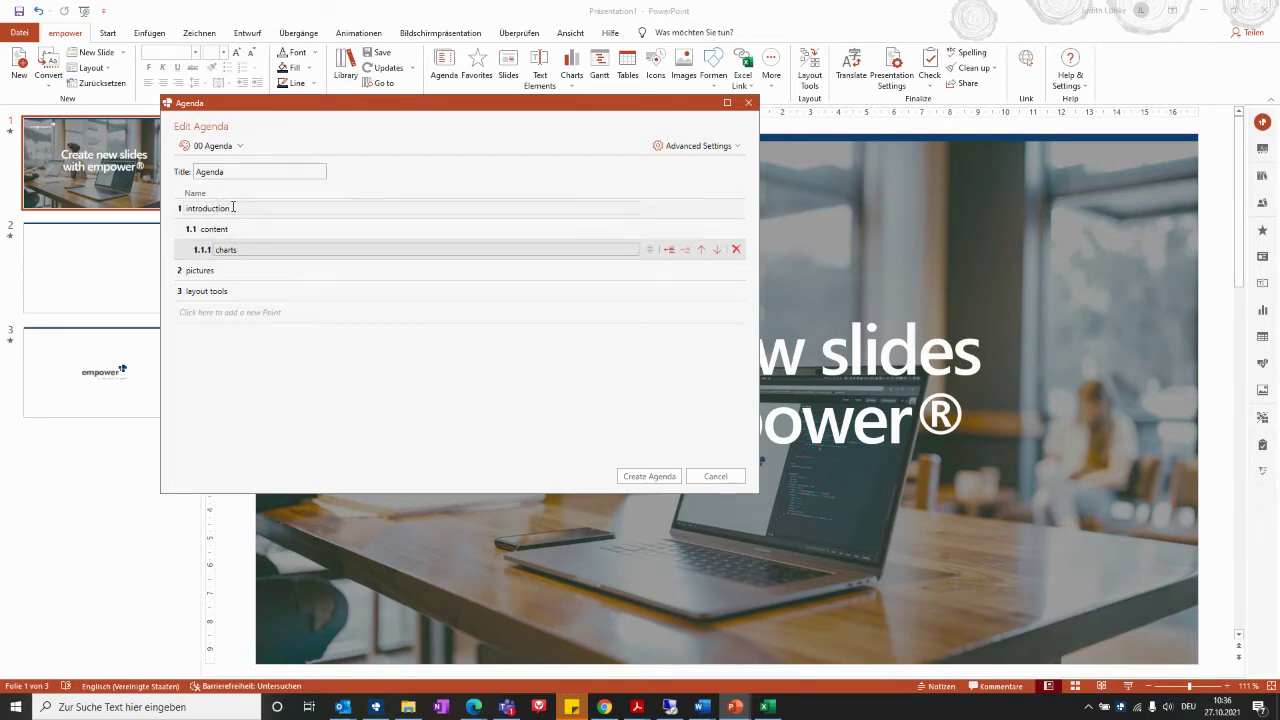
{"action": "left_click", "coordinate": [669, 250]}
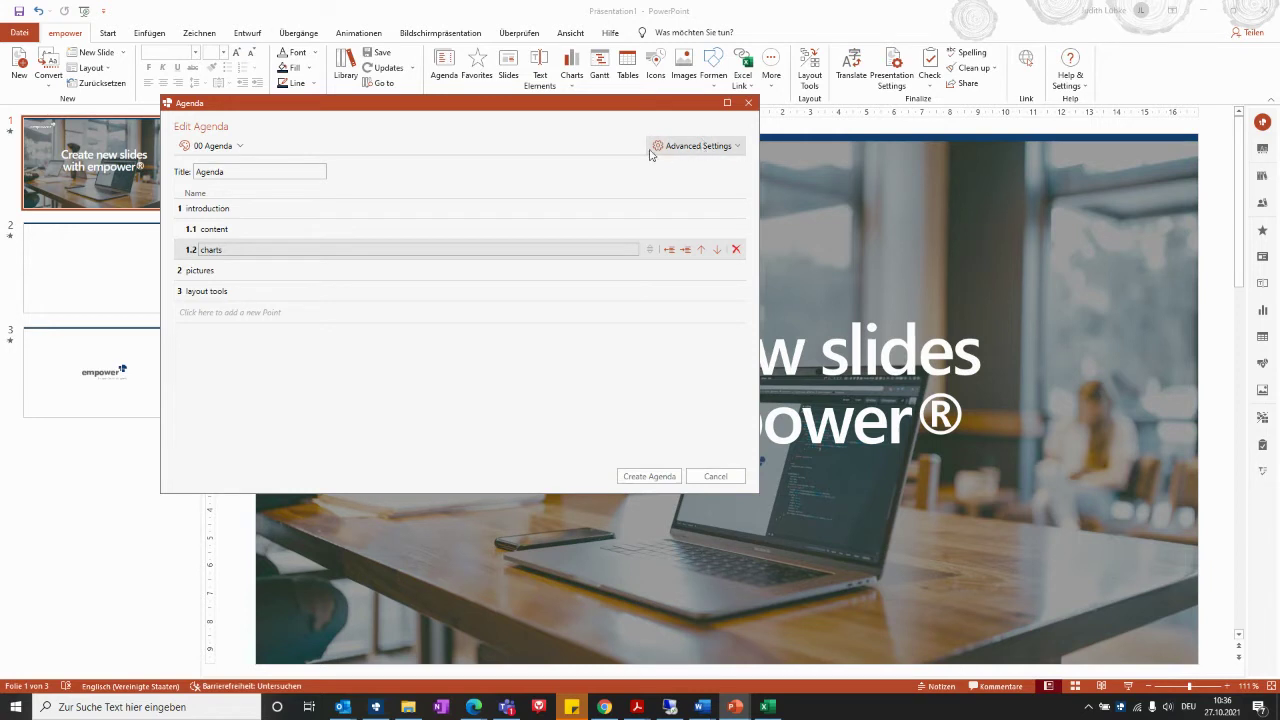
Enable divider slides for sub items in Advanced Settings and create the agenda.
{"action": "left_click", "coordinate": [738, 148]}
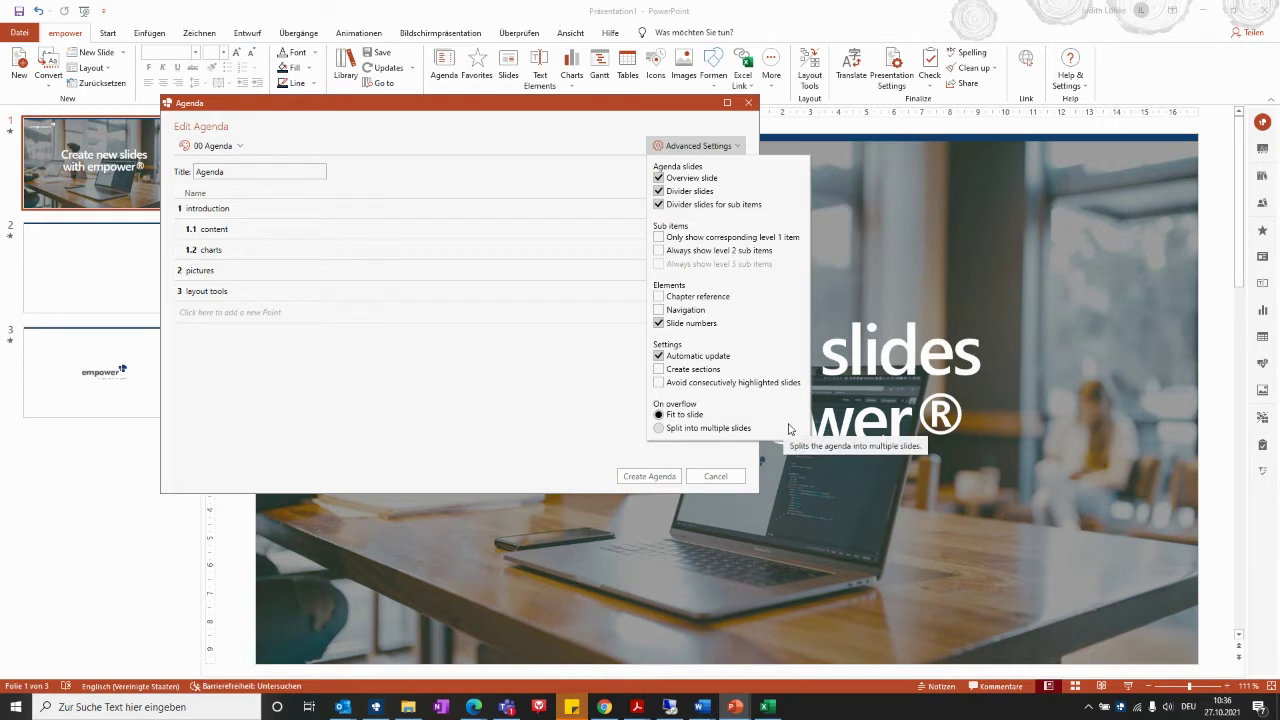
{"action": "left_click", "coordinate": [659, 205]}
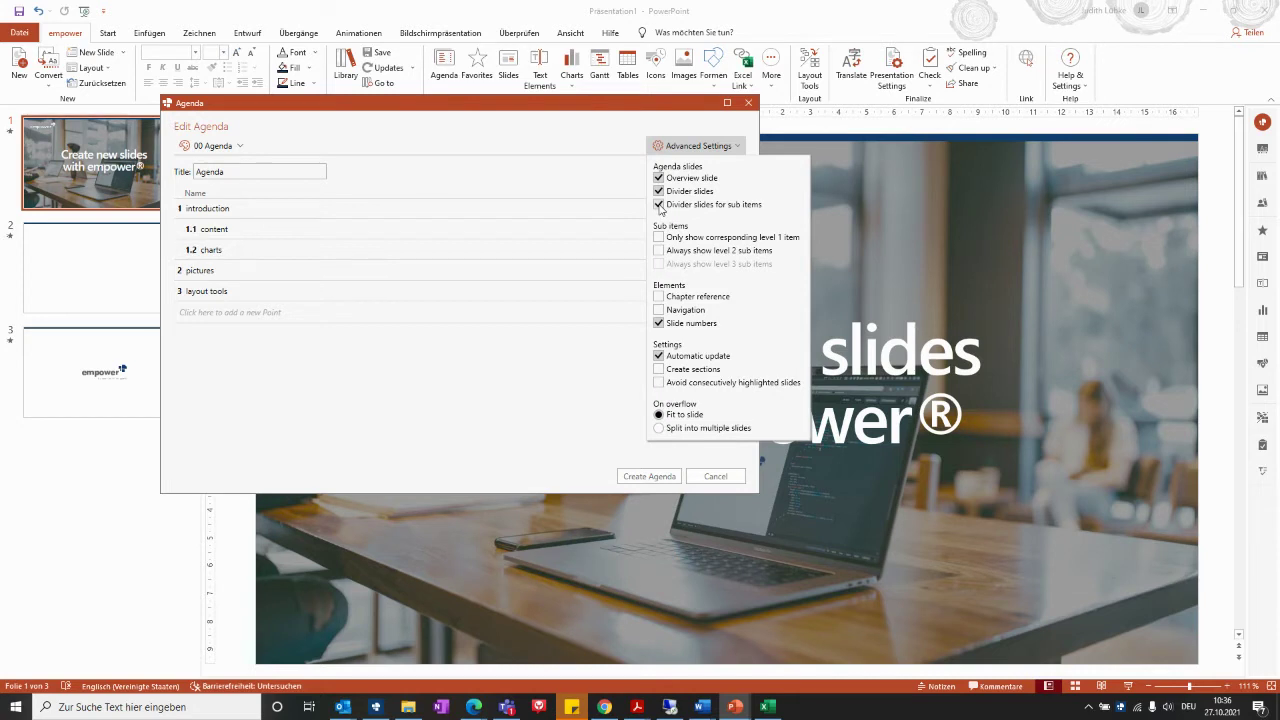
{"action": "left_click", "coordinate": [554, 397]}
{"action": "left_click", "coordinate": [634, 476]}
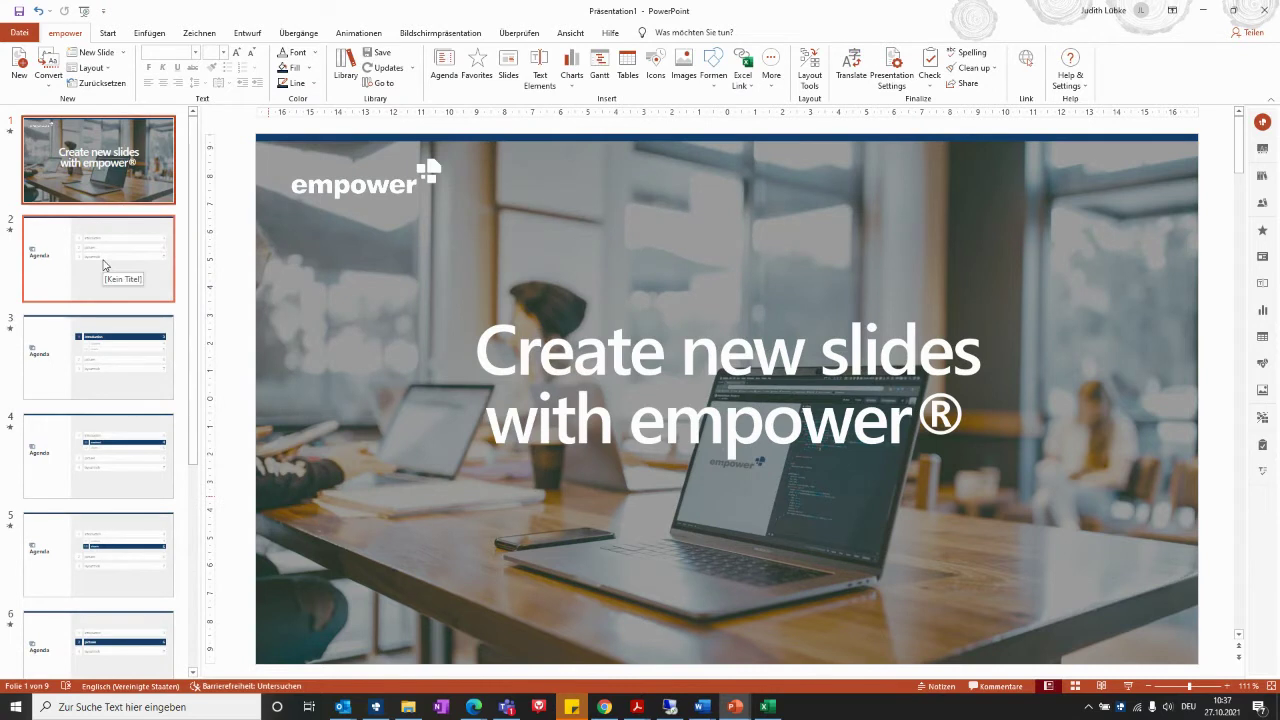
Scroll through the nine generated agenda slides to check them.
{"action": "scroll", "coordinate": [128, 360], "scroll_direction": "down", "scroll_amount": 3}
{"action": "scroll", "coordinate": [130, 368], "scroll_direction": "down", "scroll_amount": 1}
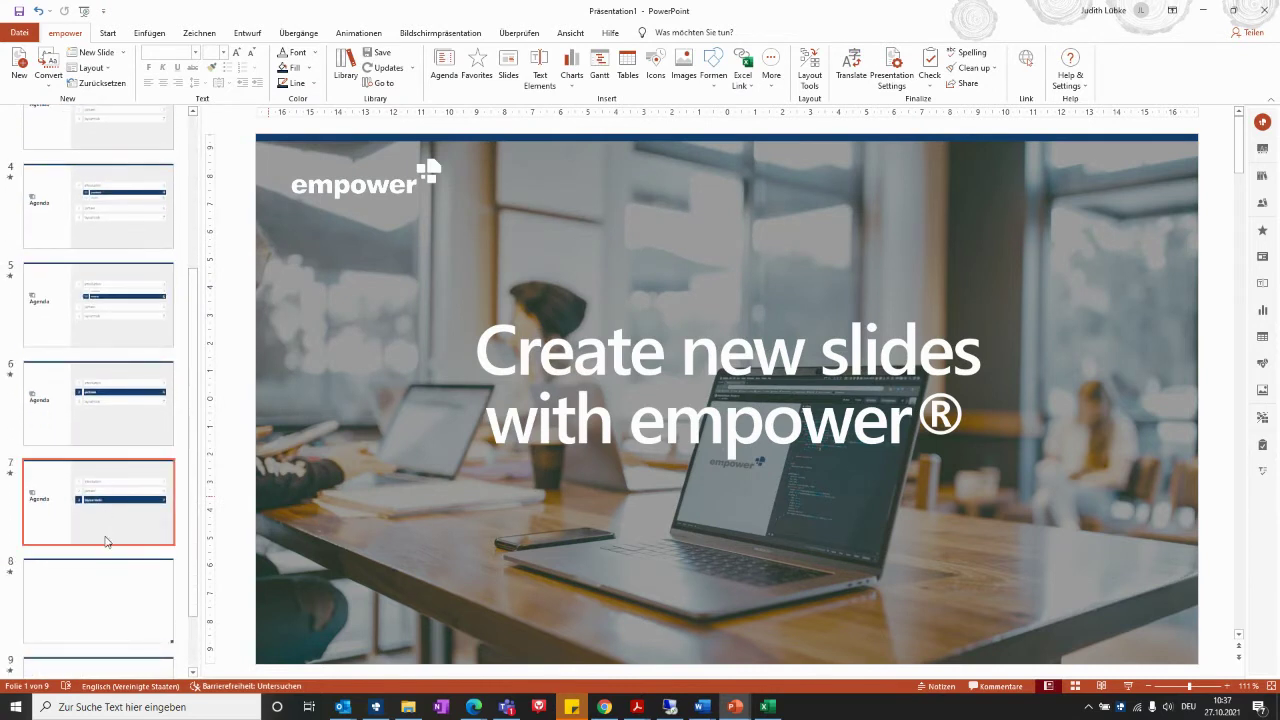
{"action": "scroll", "coordinate": [100, 237], "scroll_direction": "up", "scroll_amount": 2}
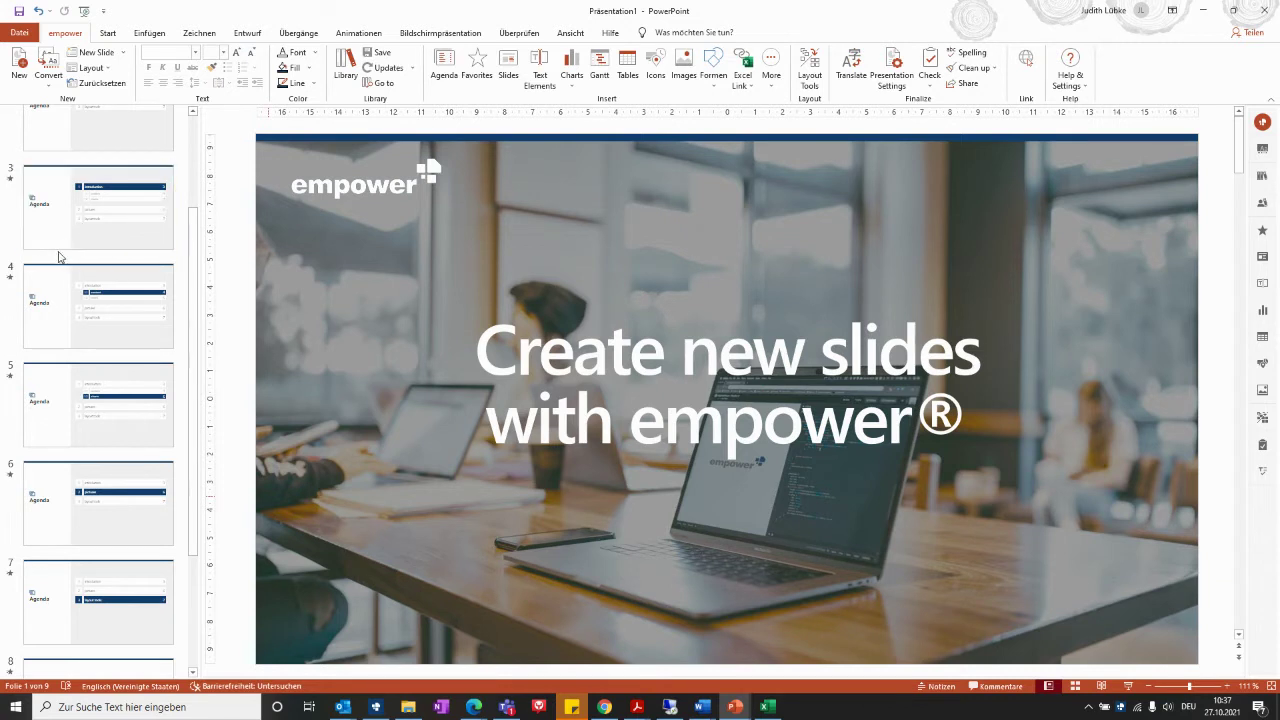
Add 'images' as the fourth main agenda point and update the agenda slides.
{"action": "left_click", "coordinate": [444, 66]}
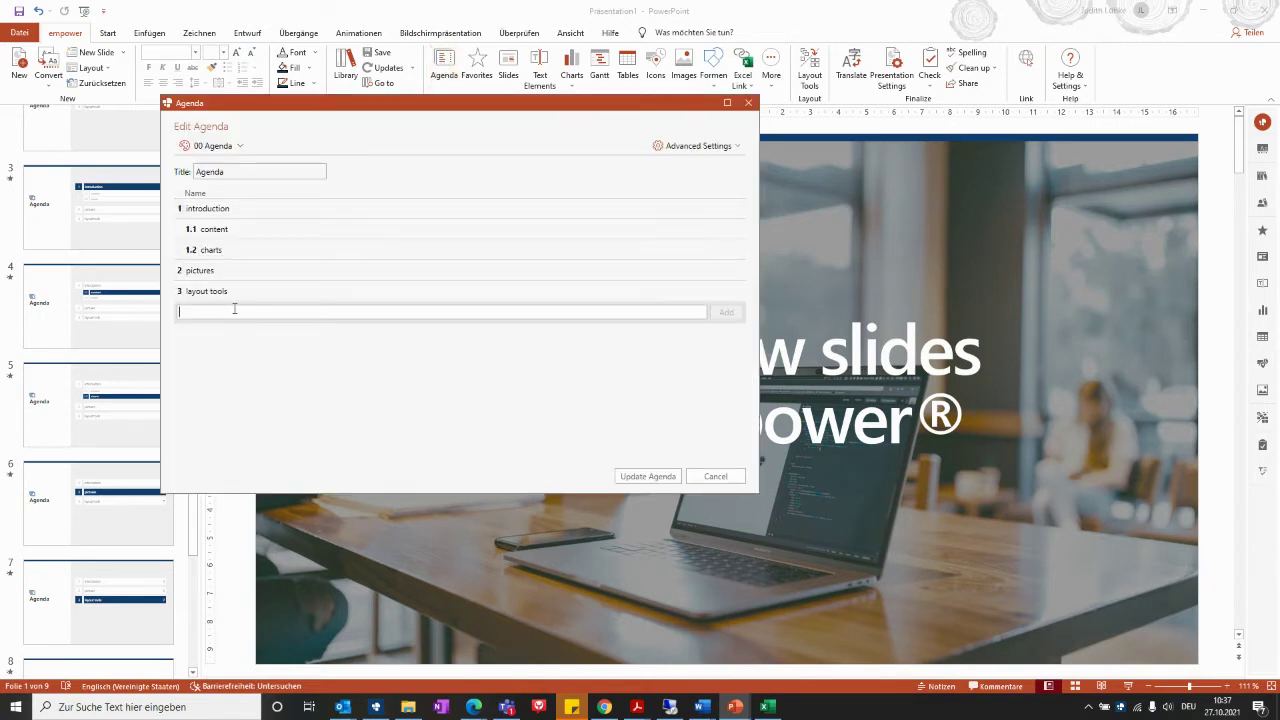
{"action": "type", "text": "images"}
{"action": "key", "text": "Return"}
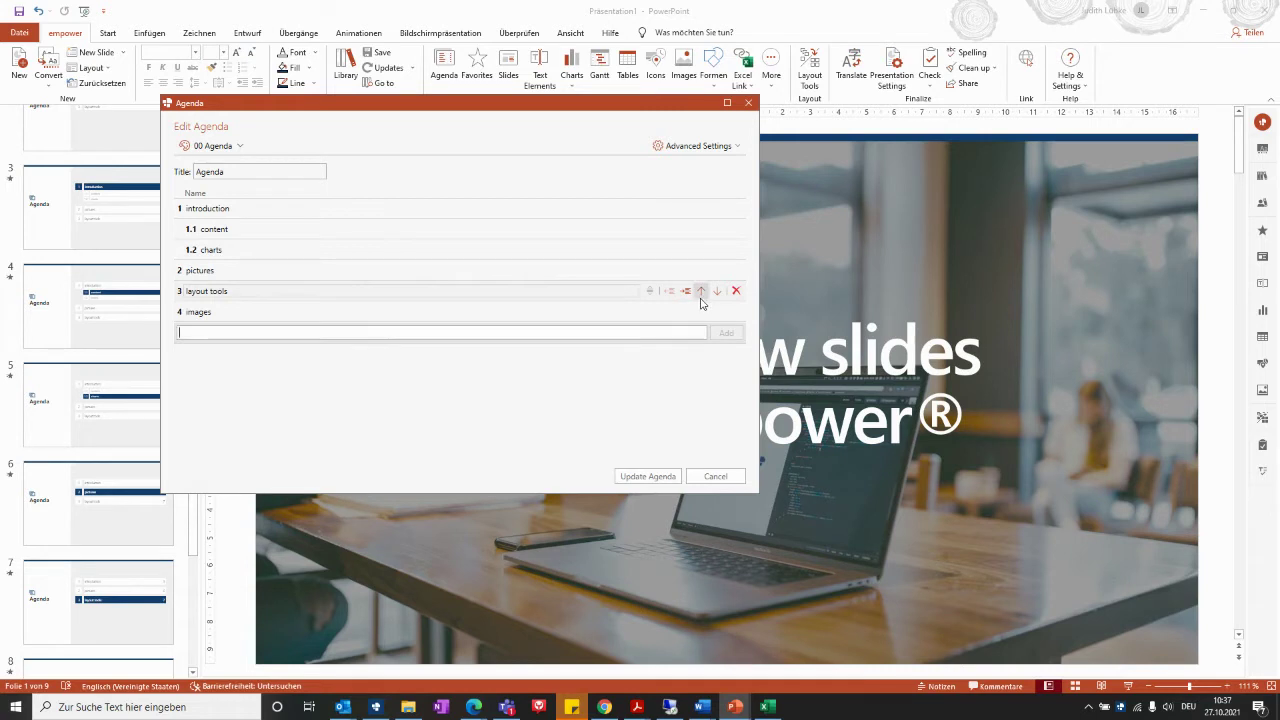
{"action": "left_click", "coordinate": [645, 477]}
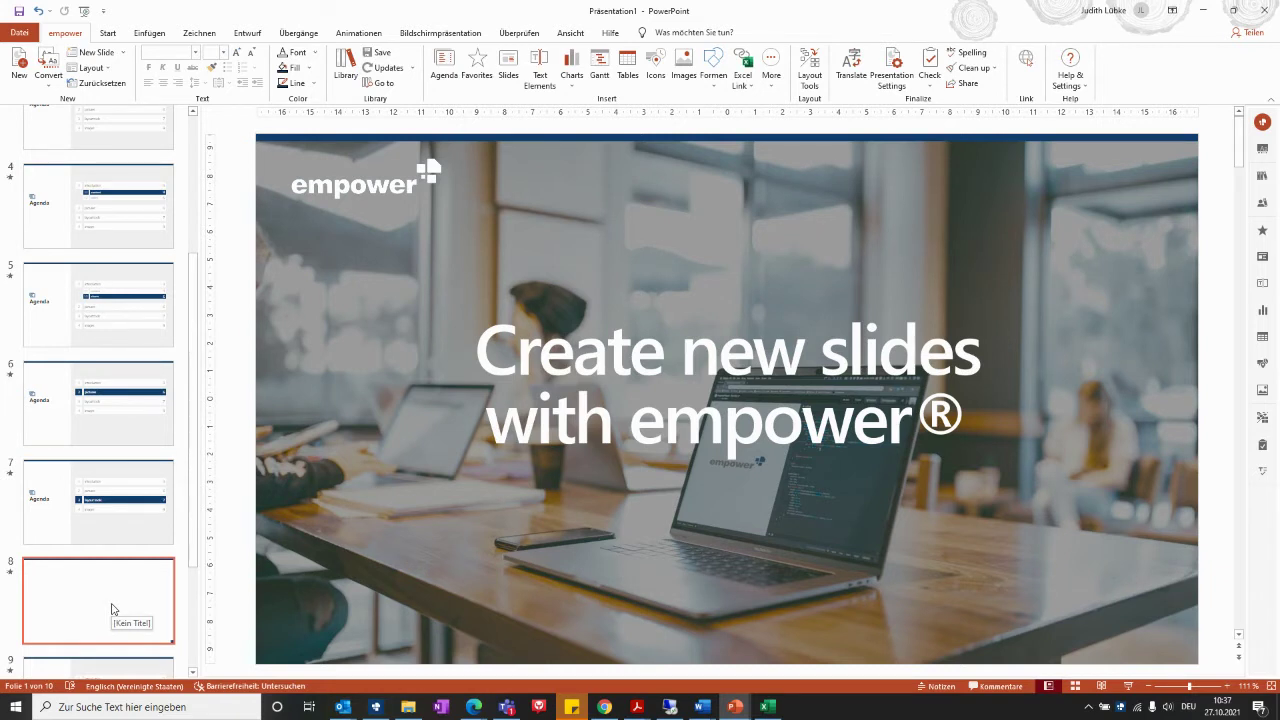
Go to the content agenda divider slide in the thumbnail pane.
{"action": "scroll", "coordinate": [136, 342], "scroll_direction": "up", "scroll_amount": 5}
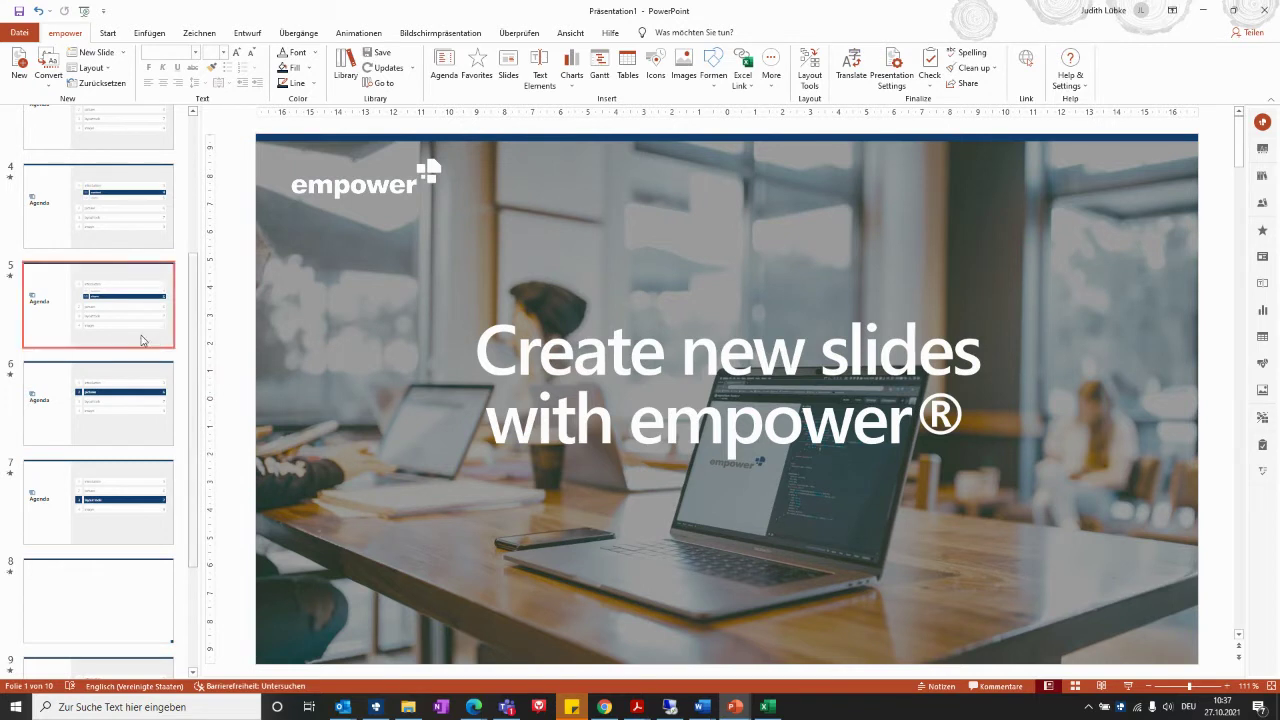
{"action": "scroll", "coordinate": [100, 440], "scroll_direction": "down", "scroll_amount": 1}
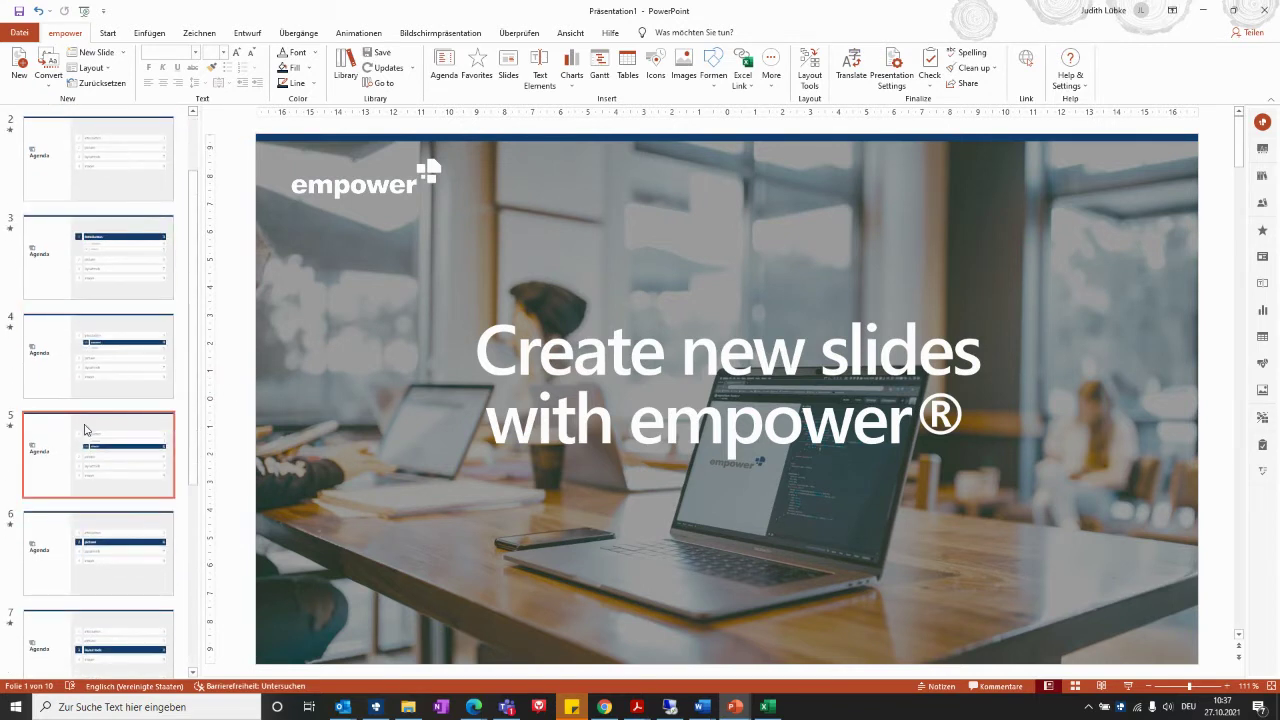
{"action": "left_click", "coordinate": [86, 408]}
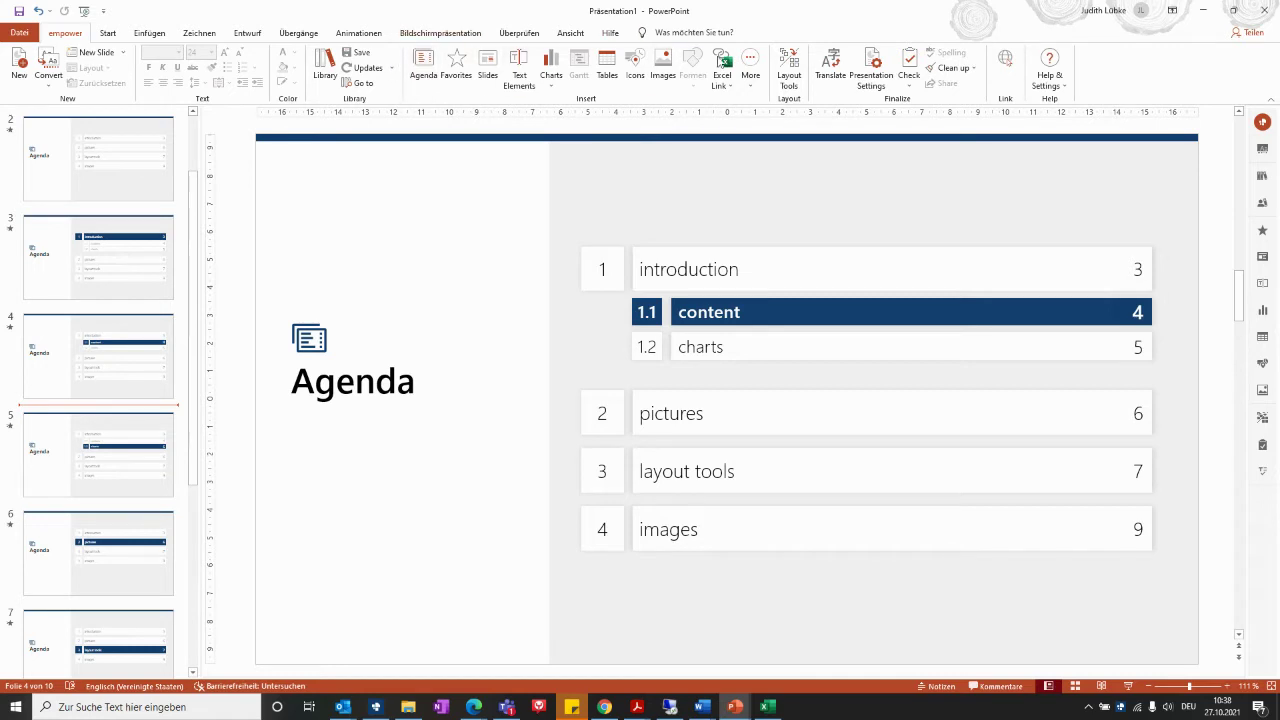
Open the empower slide library, start a search for 'p', then close it.
{"action": "left_click", "coordinate": [485, 62]}
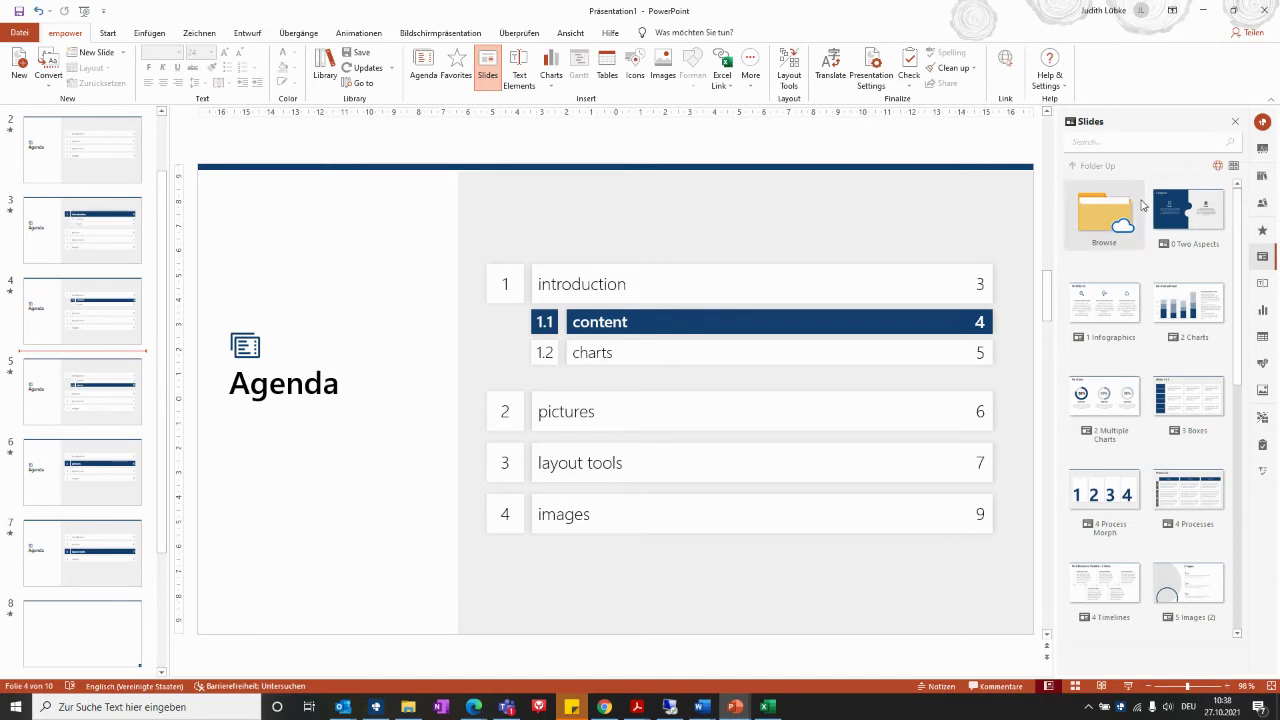
{"action": "scroll", "coordinate": [1150, 450], "scroll_direction": "down", "scroll_amount": 3}
{"action": "scroll", "coordinate": [1150, 400], "scroll_direction": "up", "scroll_amount": 3}
{"action": "left_click", "coordinate": [1097, 142]}
{"action": "type", "text": "process"}
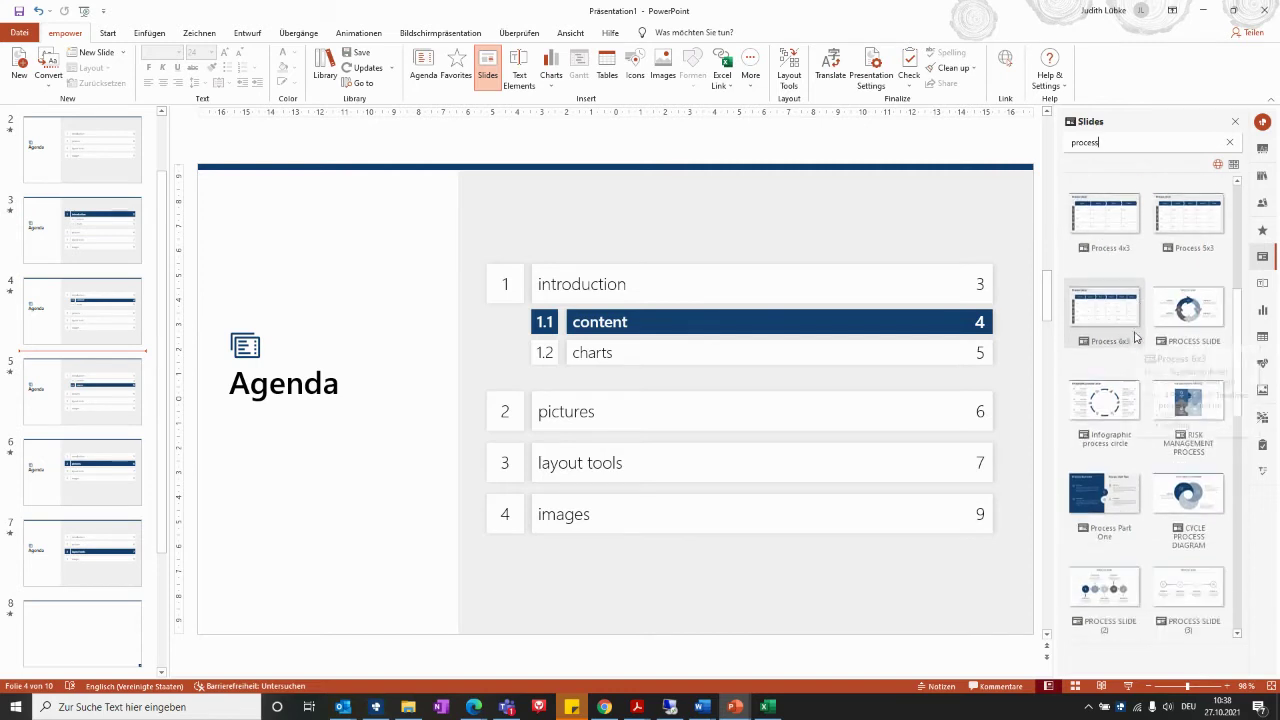
{"action": "left_click", "coordinate": [1235, 121]}
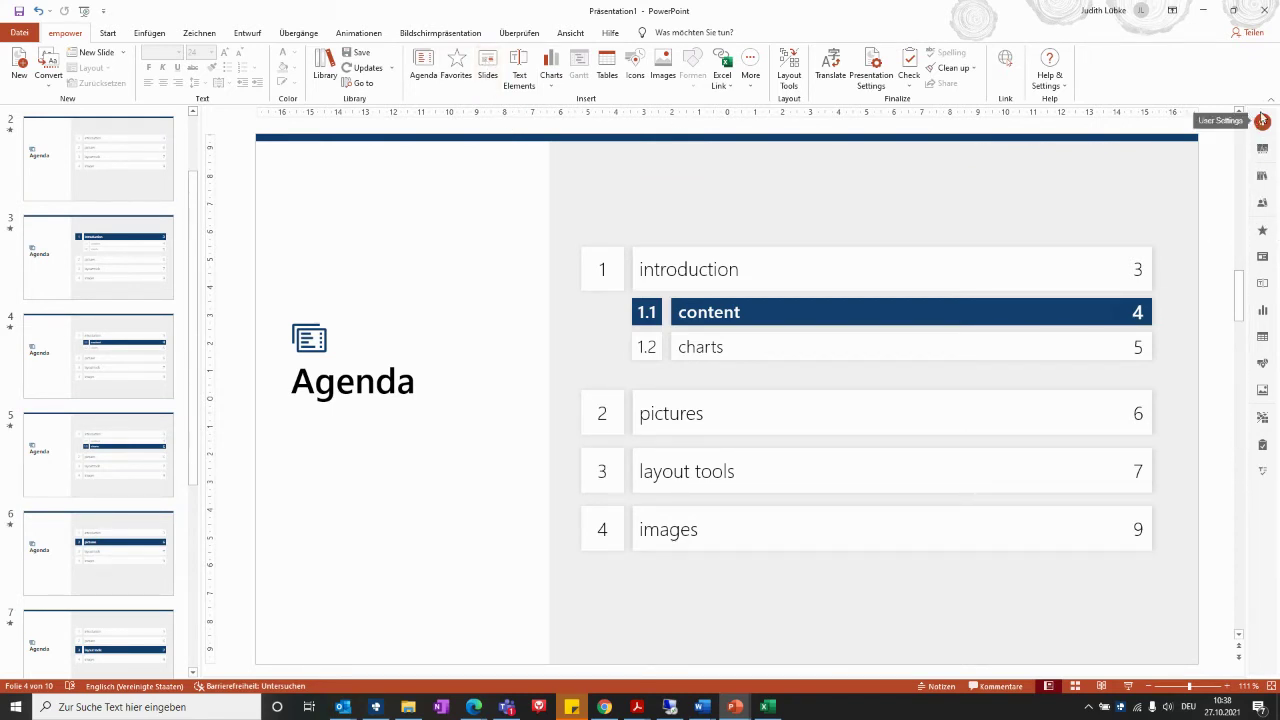
Search the library for 'proc' and insert the PROCESS SLIDE (3) template as slide 5.
{"action": "left_click", "coordinate": [1262, 258]}
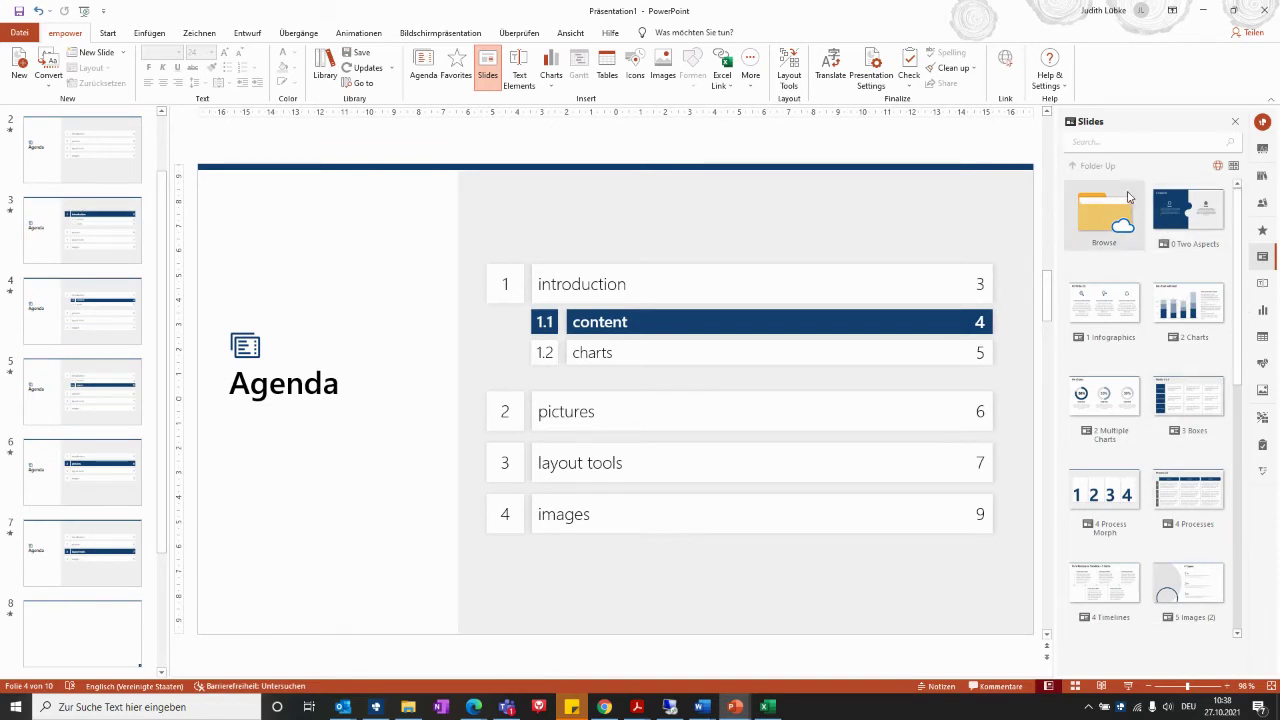
{"action": "type", "text": "process"}
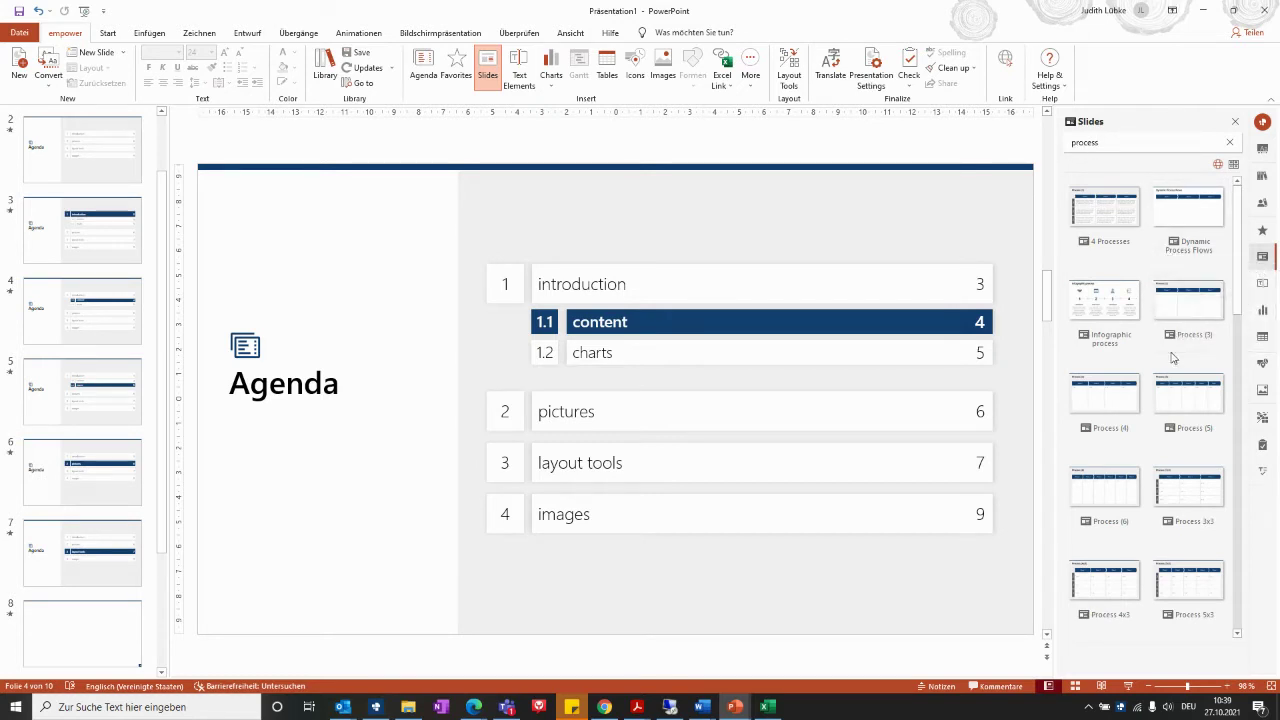
{"action": "scroll", "coordinate": [1110, 320], "scroll_direction": "down", "scroll_amount": 3}
{"action": "scroll", "coordinate": [1158, 397], "scroll_direction": "down", "scroll_amount": 2}
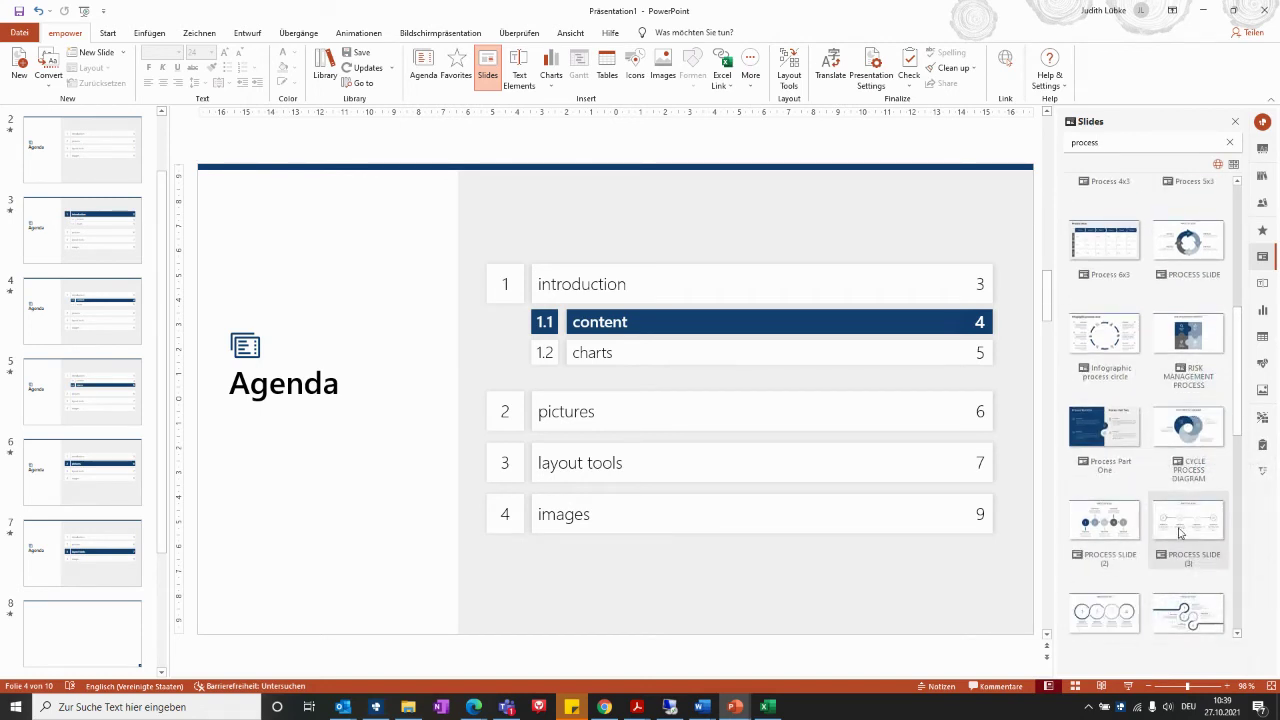
{"action": "left_click", "coordinate": [1186, 535]}
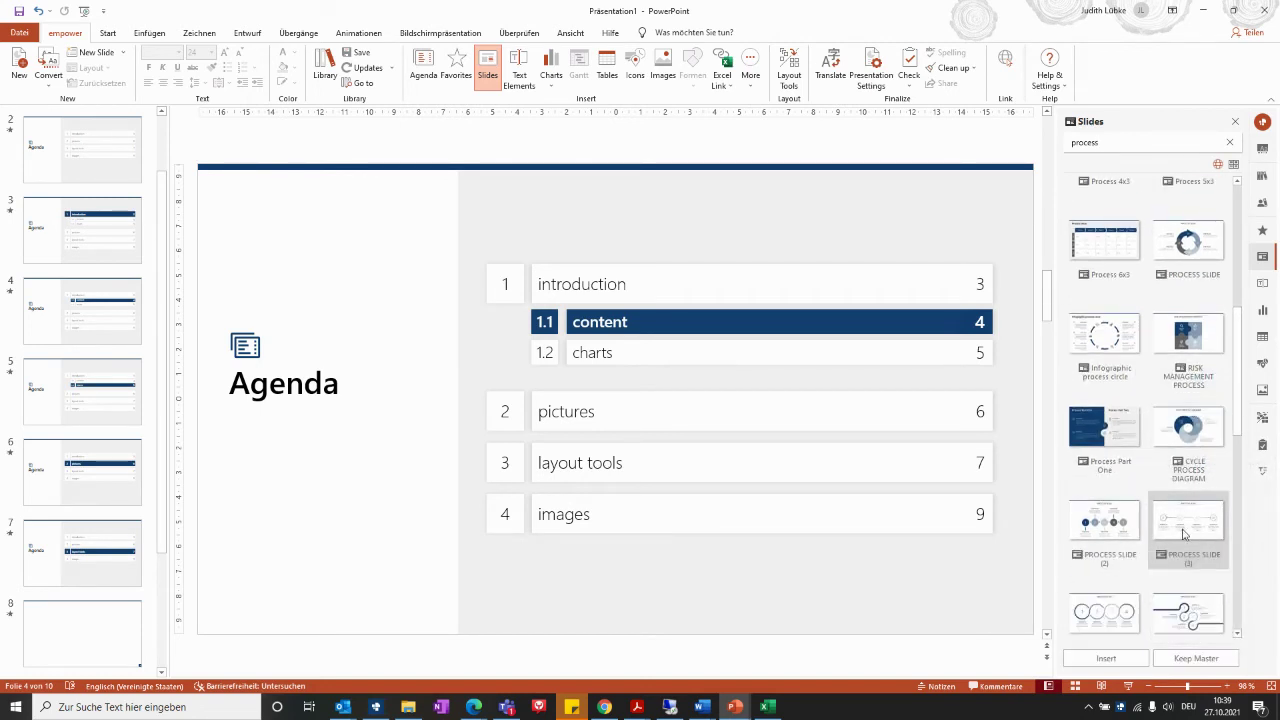
{"action": "left_click", "coordinate": [1106, 662]}
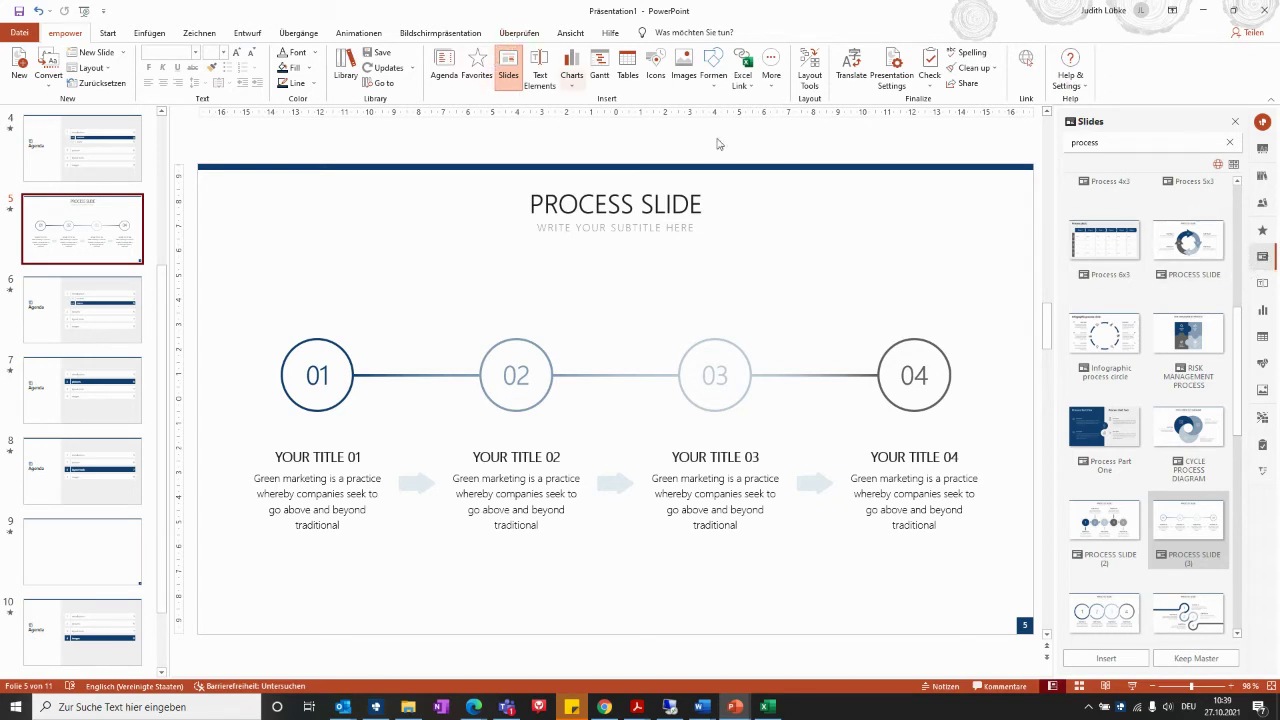
Replace YOUR TITLE 01 with 'Kick off' on the process slide.
{"action": "mouse_move", "coordinate": [1135, 325]}
{"action": "mouse_move", "coordinate": [1120, 267]}
{"action": "left_click", "coordinate": [301, 456]}
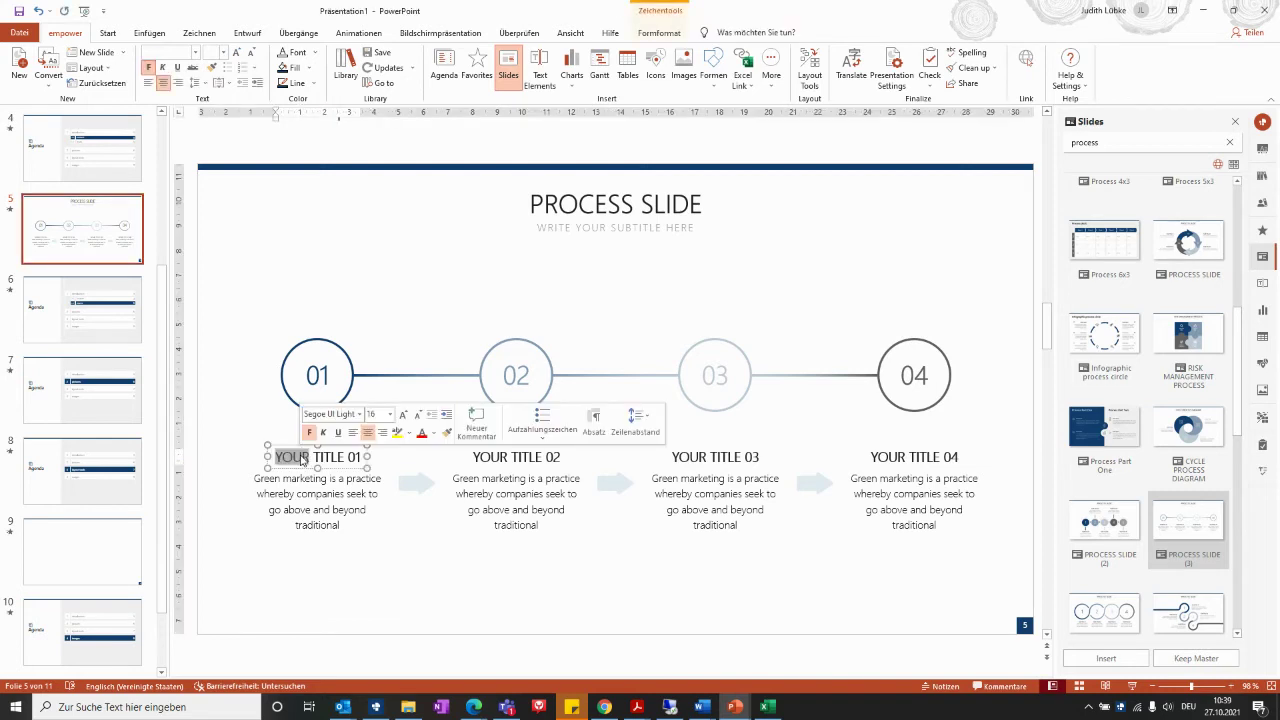
{"action": "double_click", "coordinate": [301, 456]}
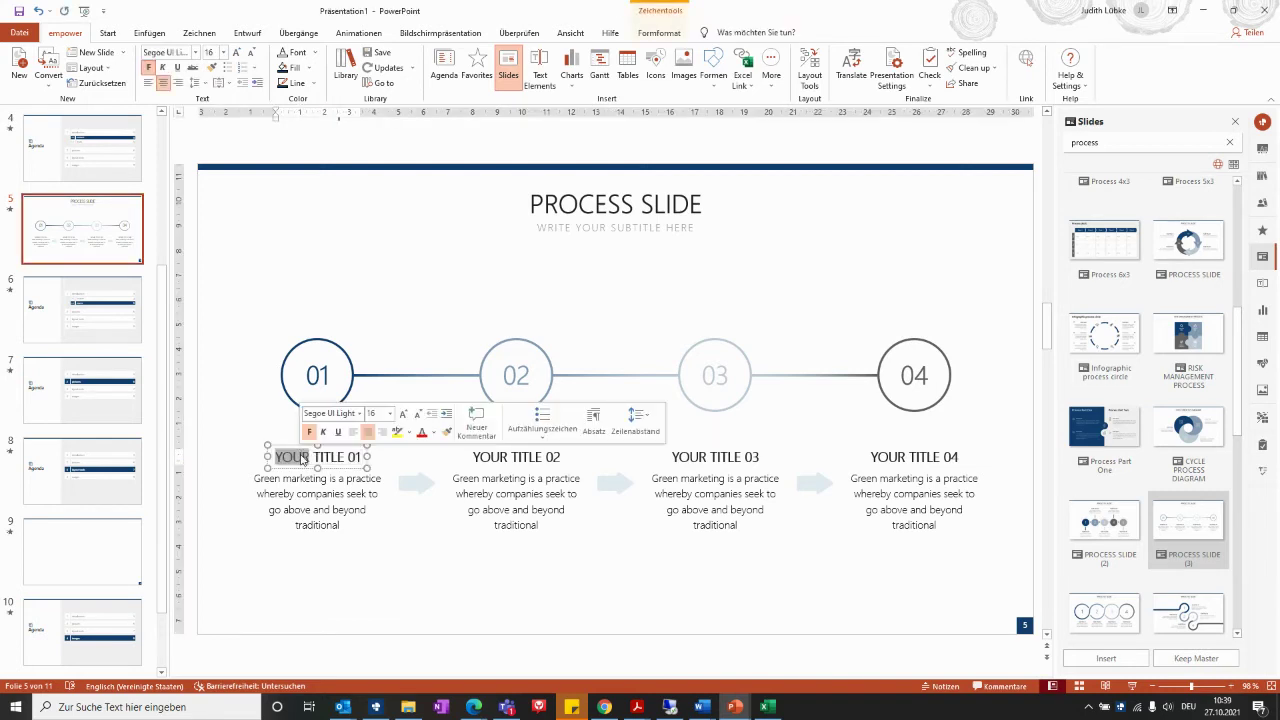
{"action": "triple_click", "coordinate": [301, 457]}
{"action": "type", "text": "Kick off"}
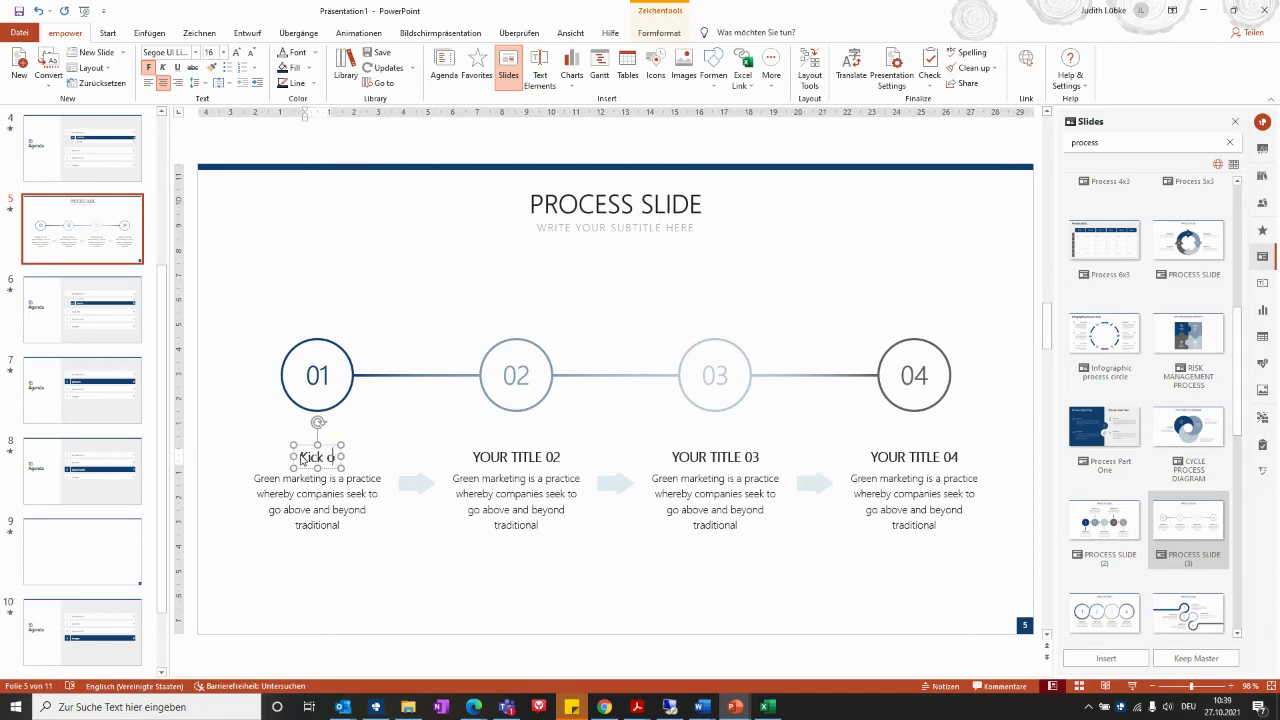
Replace YOUR TITLE 02 with 'customizing' on the process slide.
{"action": "left_click", "coordinate": [482, 463]}
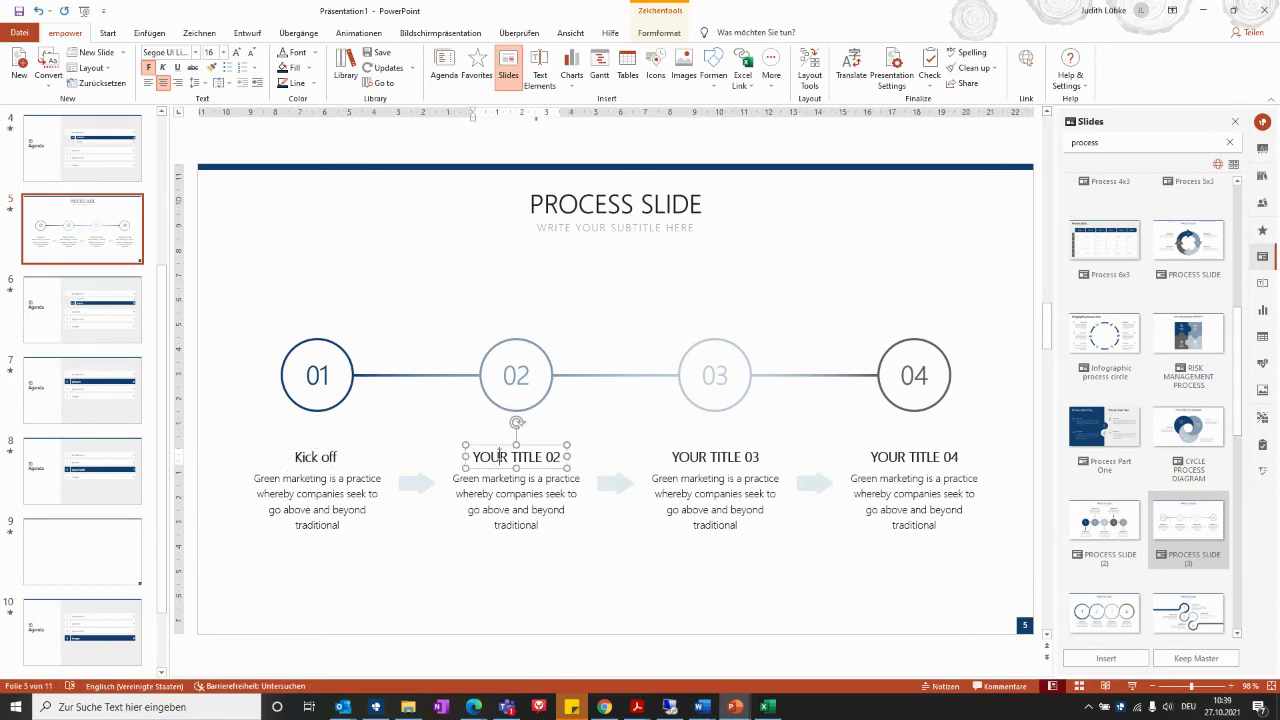
{"action": "double_click", "coordinate": [482, 463]}
{"action": "left_click", "coordinate": [500, 457]}
{"action": "triple_click", "coordinate": [500, 457]}
{"action": "type", "text": "customizing"}
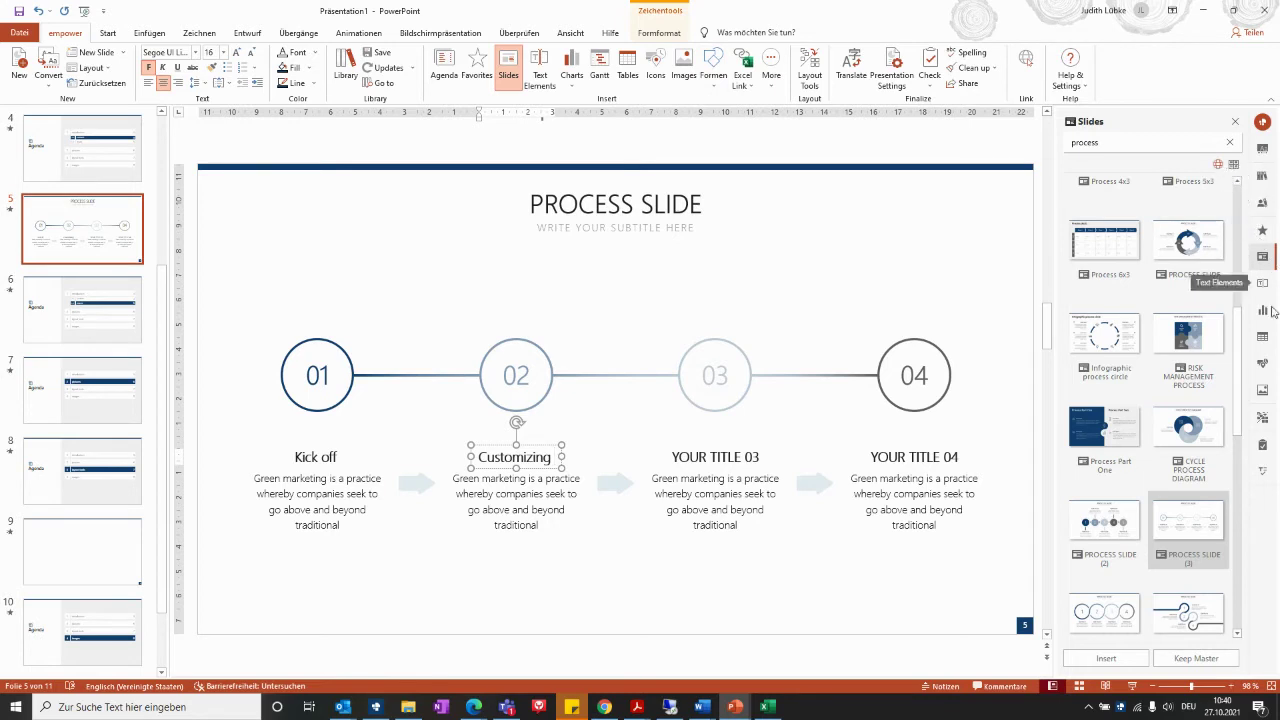
Open the empower icon library, browse plane search results, then clear the search to show default icons.
{"action": "left_click", "coordinate": [1264, 366]}
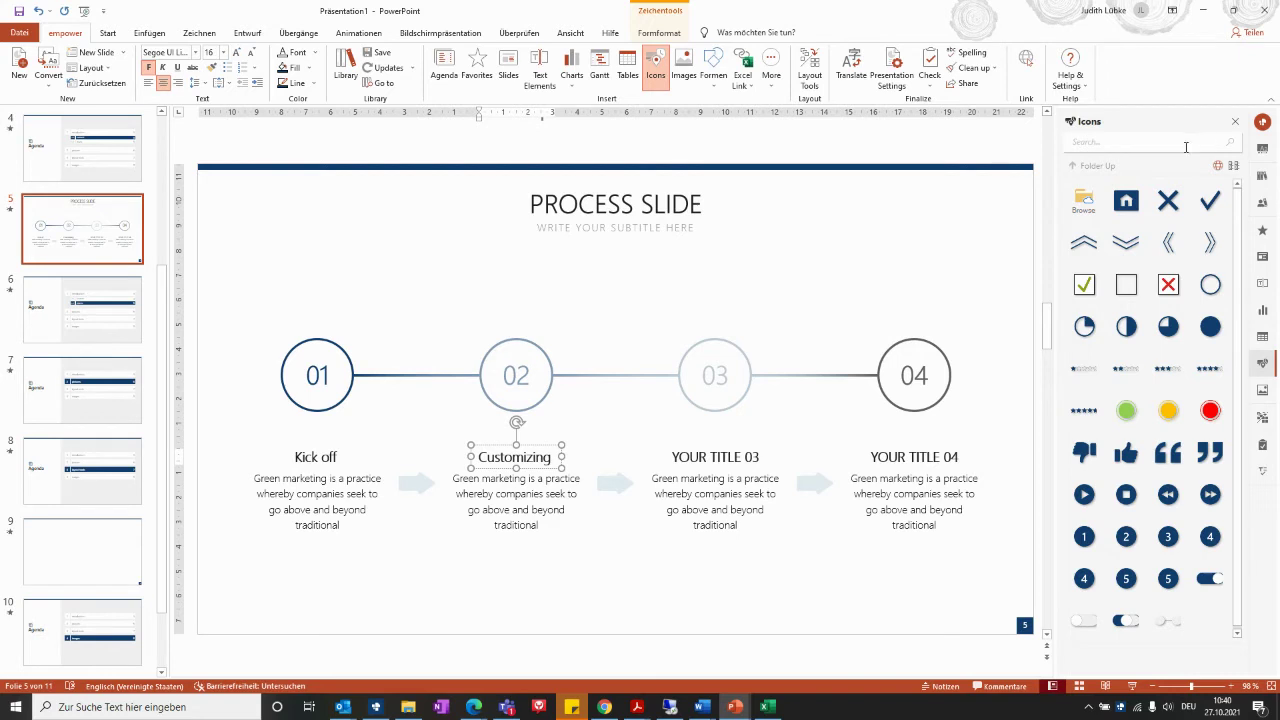
{"action": "left_click", "coordinate": [1097, 143]}
{"action": "type", "text": "plane"}
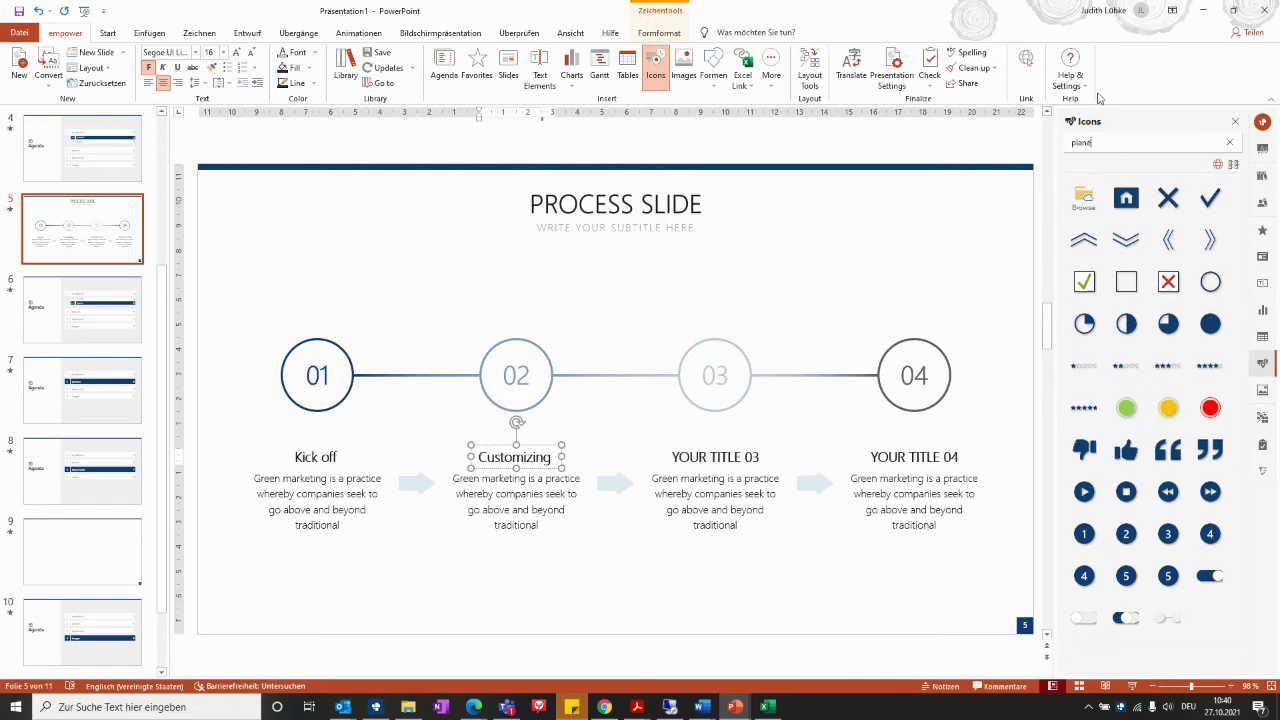
{"action": "key", "text": "Return"}
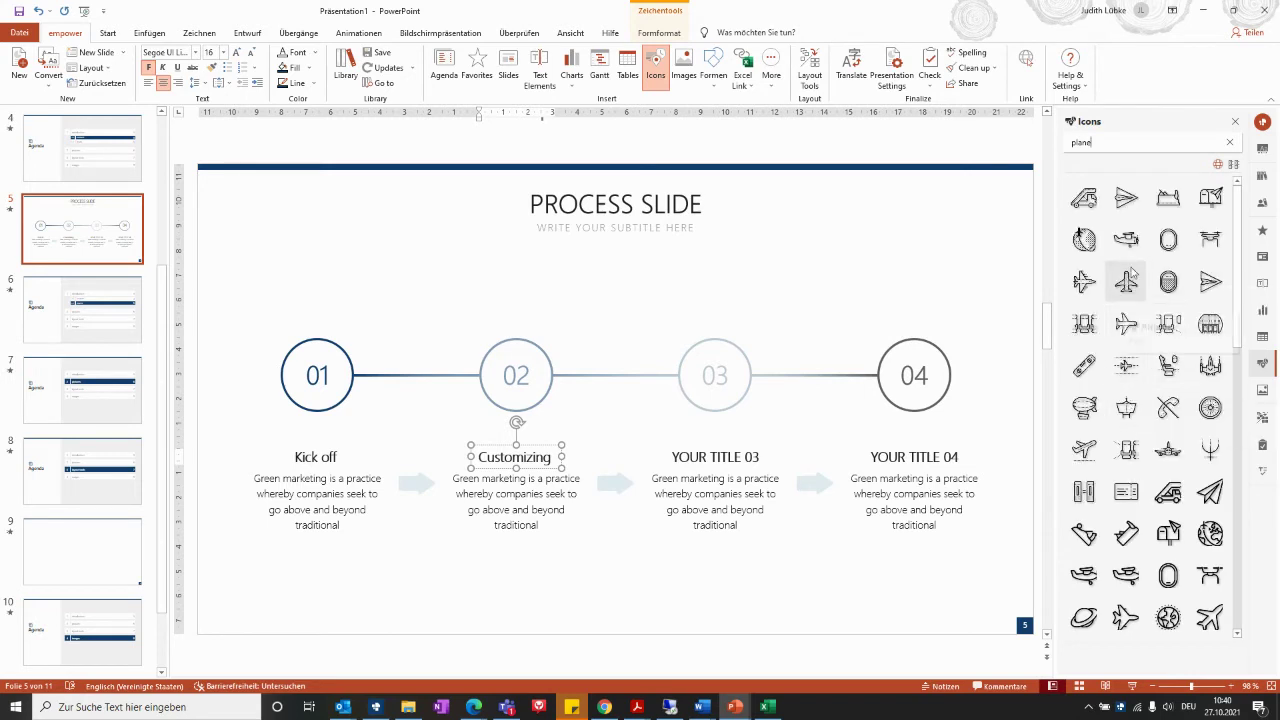
{"action": "scroll", "coordinate": [1176, 400], "scroll_direction": "down", "scroll_amount": 5}
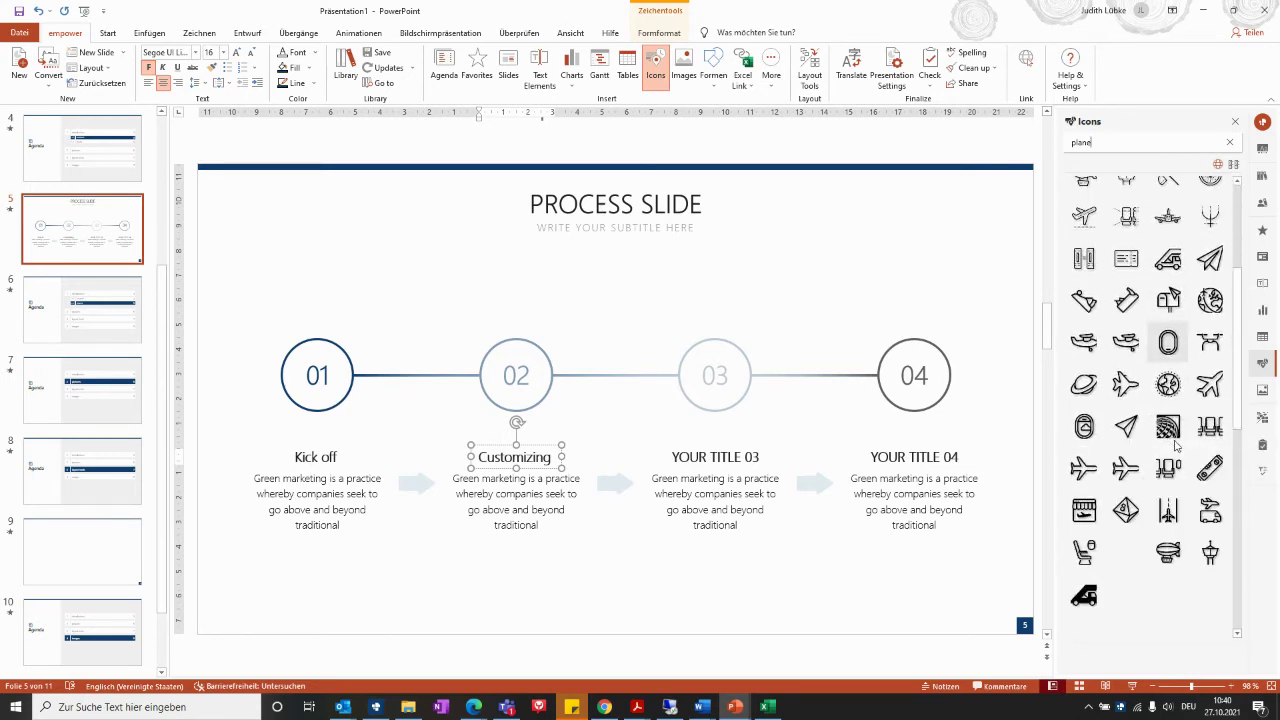
{"action": "scroll", "coordinate": [1176, 447], "scroll_direction": "down", "scroll_amount": 3}
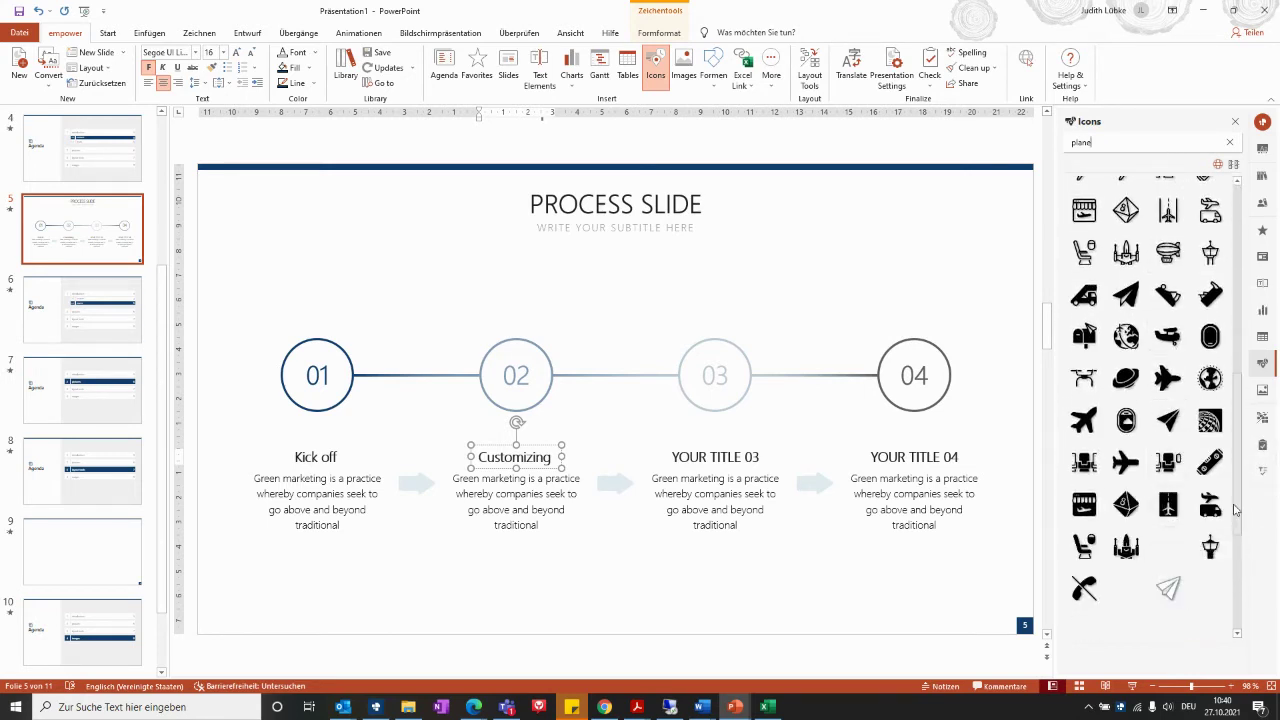
{"action": "left_click_drag", "start_coordinate": [1237, 507], "coordinate": [1237, 190]}
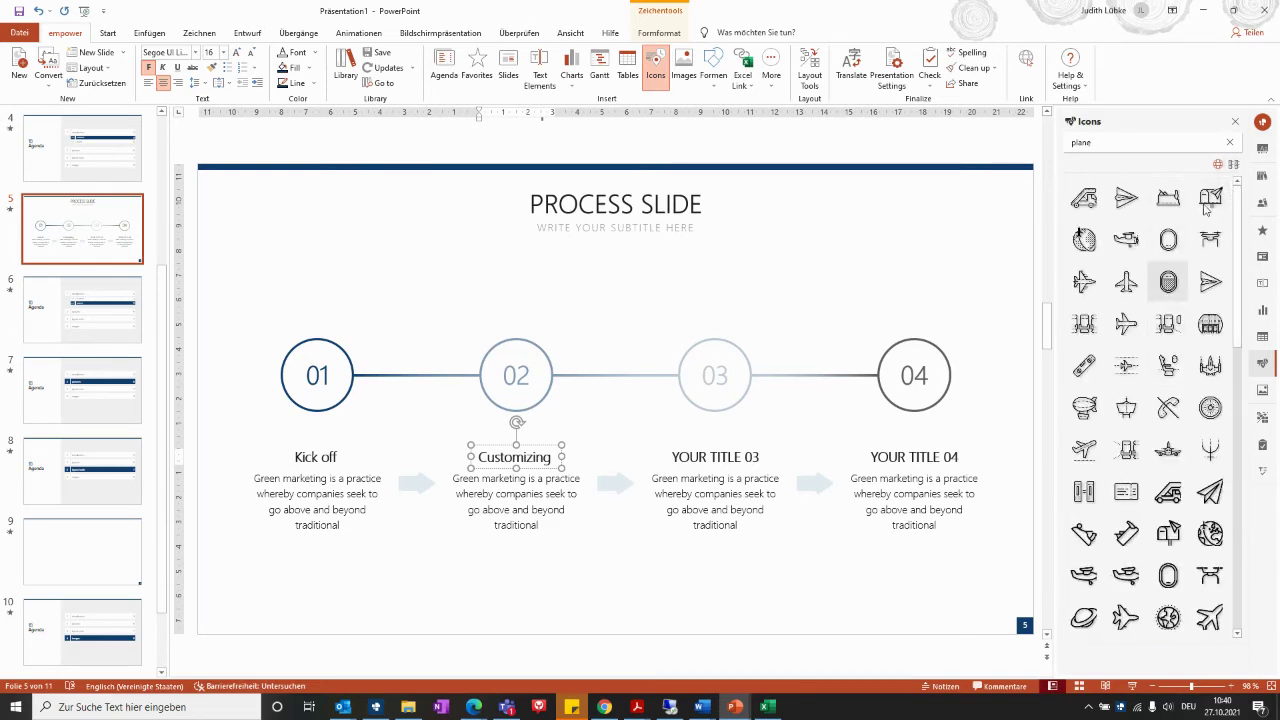
{"action": "left_click", "coordinate": [1231, 144]}
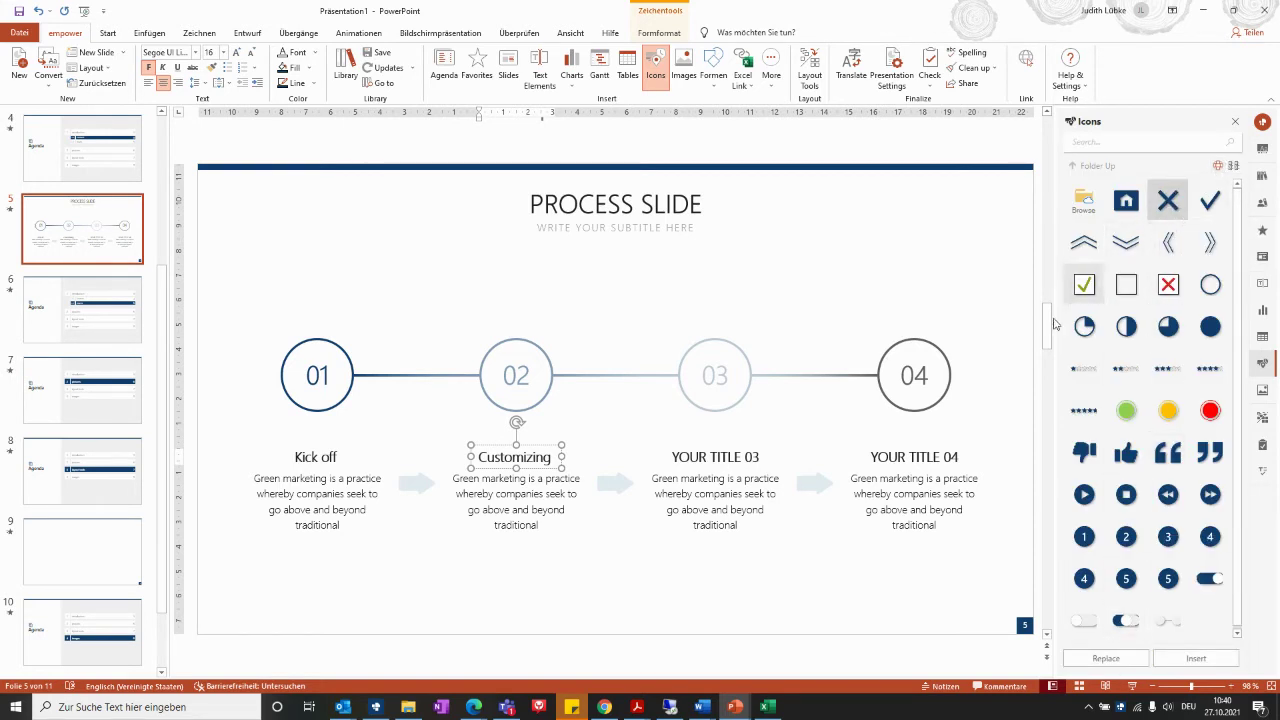
{"action": "left_click", "coordinate": [900, 250]}
Move the X icon to the slide's top-right corner using Layout Tools.
{"action": "left_click", "coordinate": [1183, 204]}
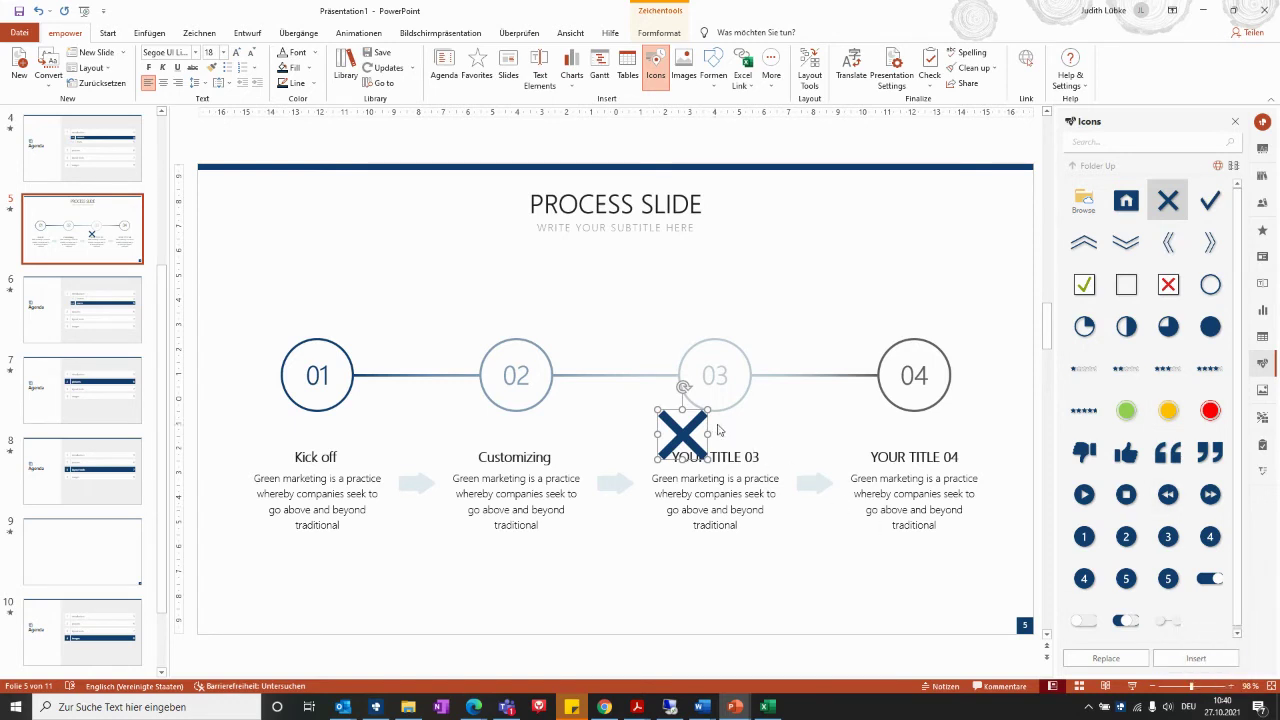
{"action": "left_click", "coordinate": [1262, 418]}
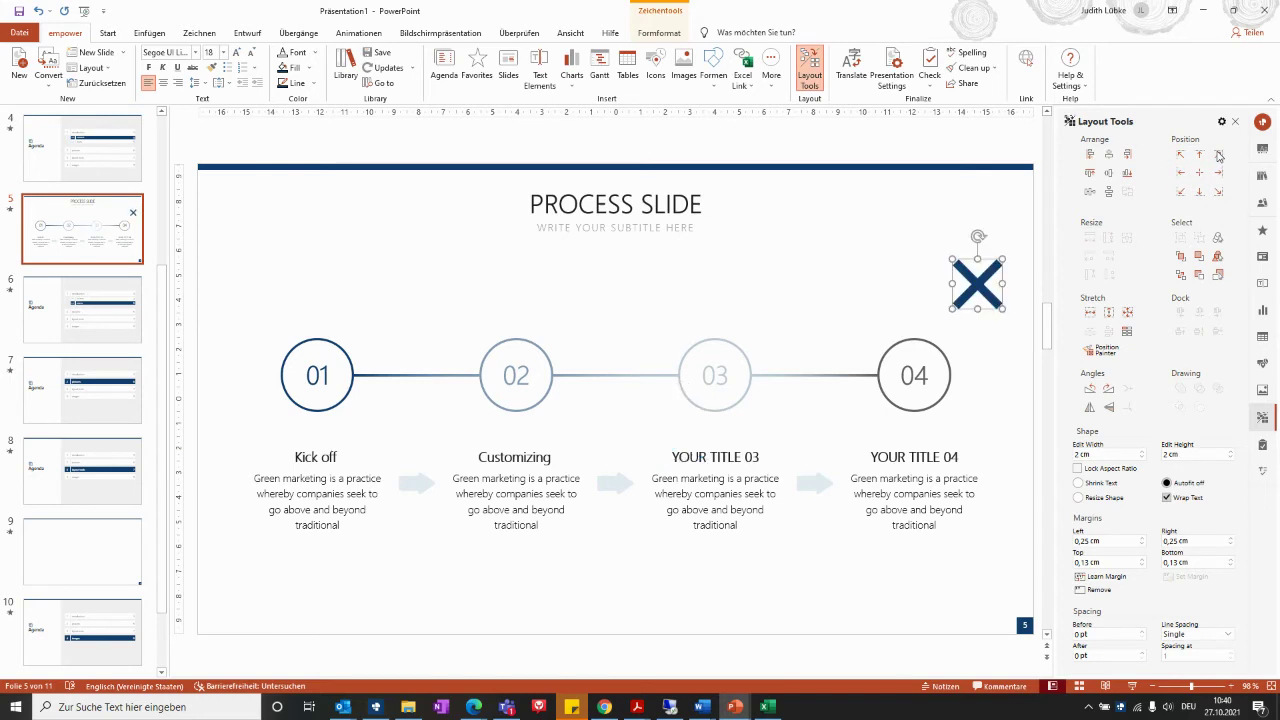
{"action": "left_click", "coordinate": [984, 338]}
{"action": "left_click", "coordinate": [981, 290]}
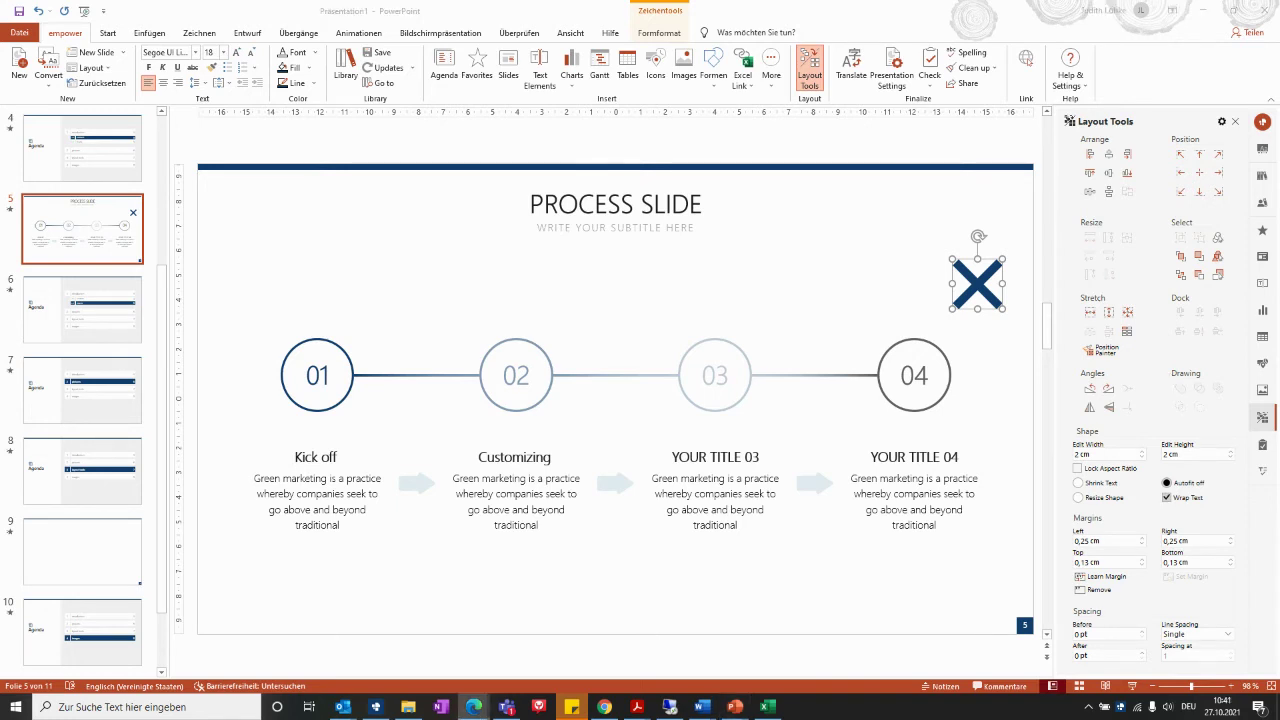
Replace the X icon with a dark blue checkmark from the icon library.
{"action": "left_click", "coordinate": [1264, 364]}
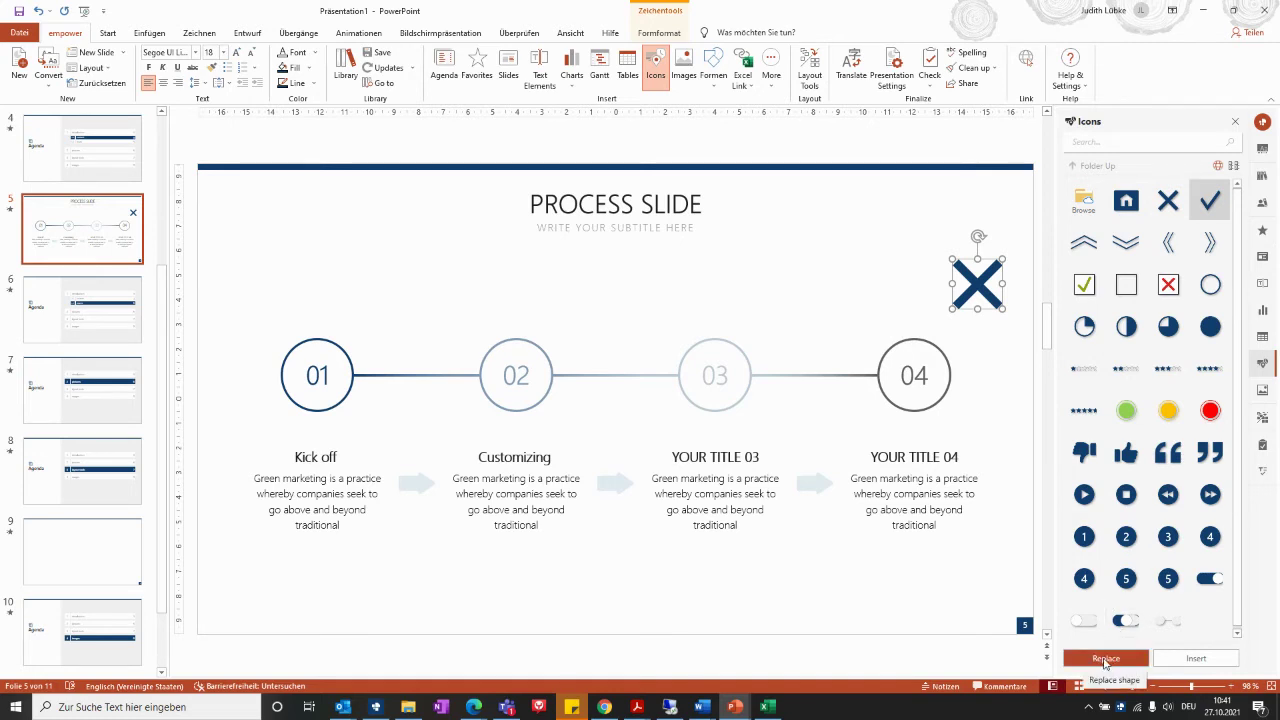
{"action": "left_click", "coordinate": [1105, 660]}
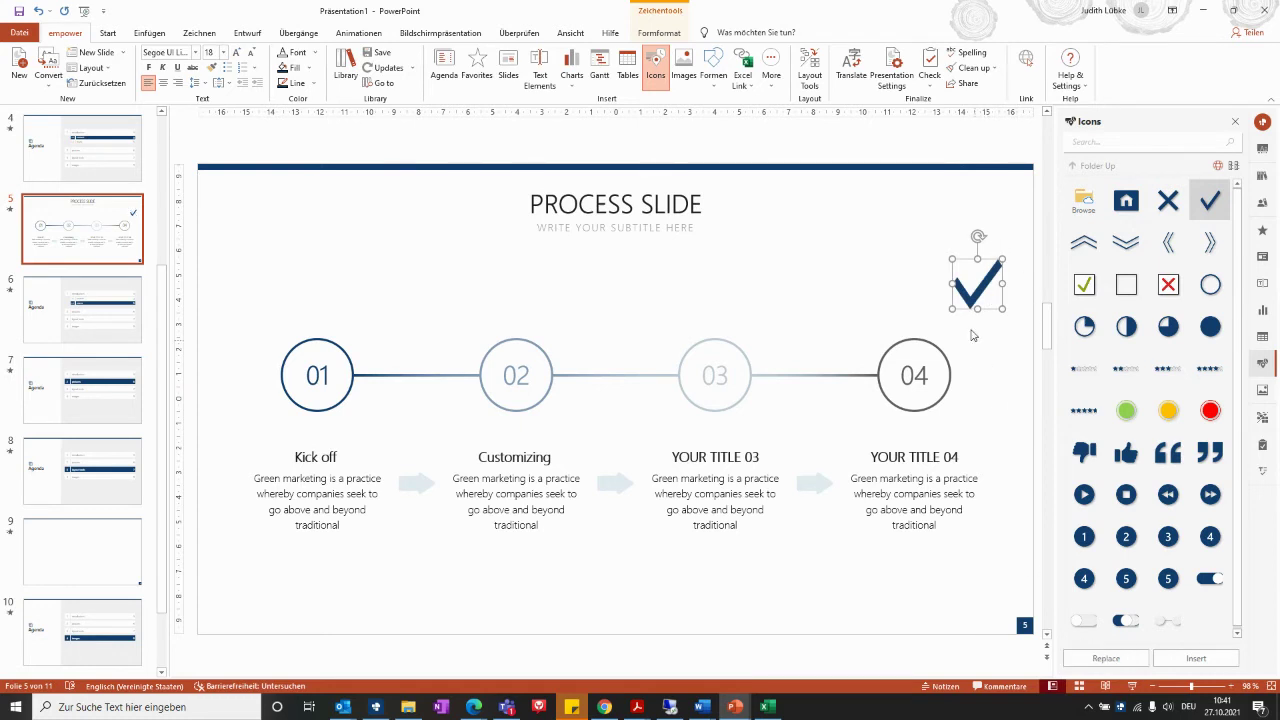
{"action": "left_click", "coordinate": [865, 312]}
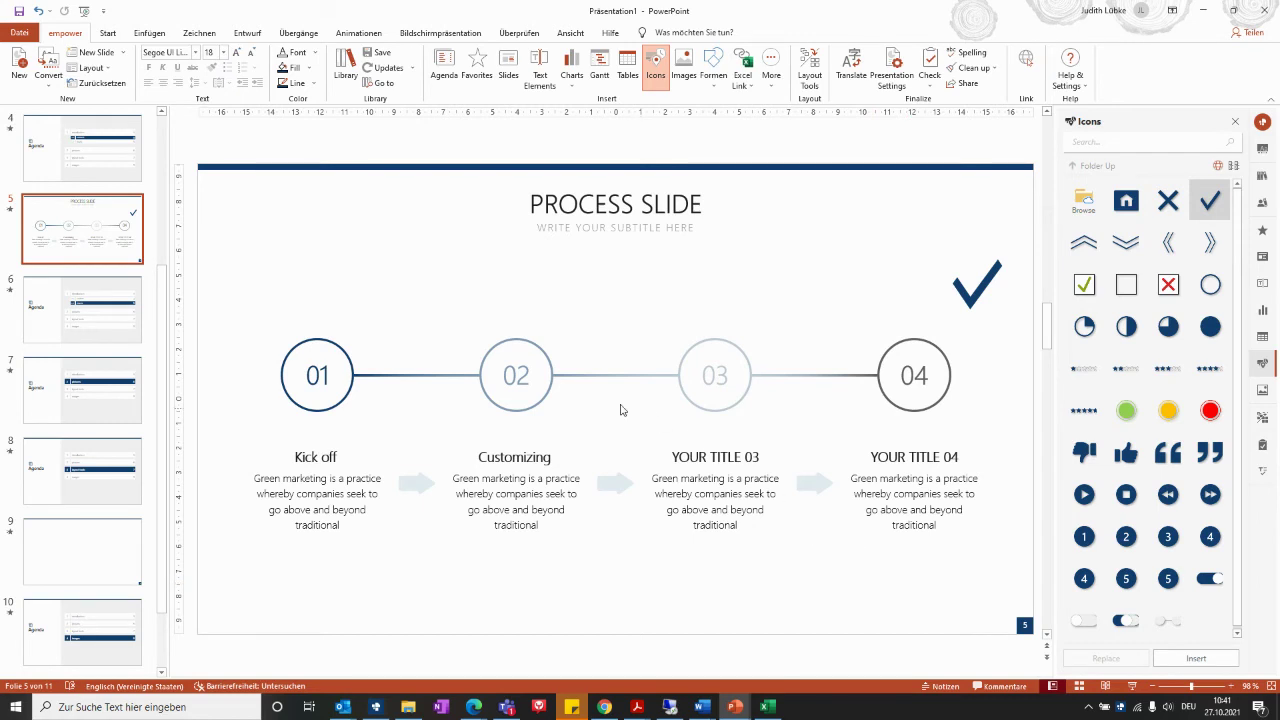
Insert a yellow traffic-light symbol from the More status symbols list.
{"action": "left_click", "coordinate": [770, 88]}
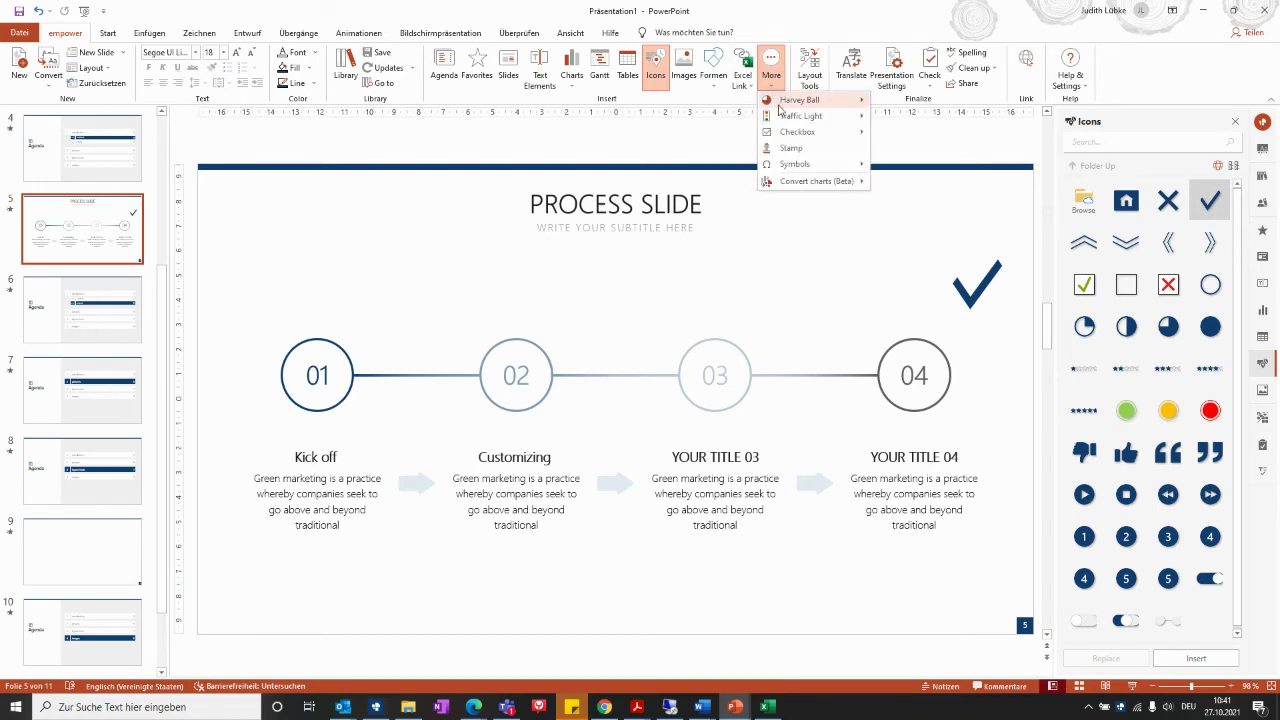
{"action": "mouse_move", "coordinate": [828, 116]}
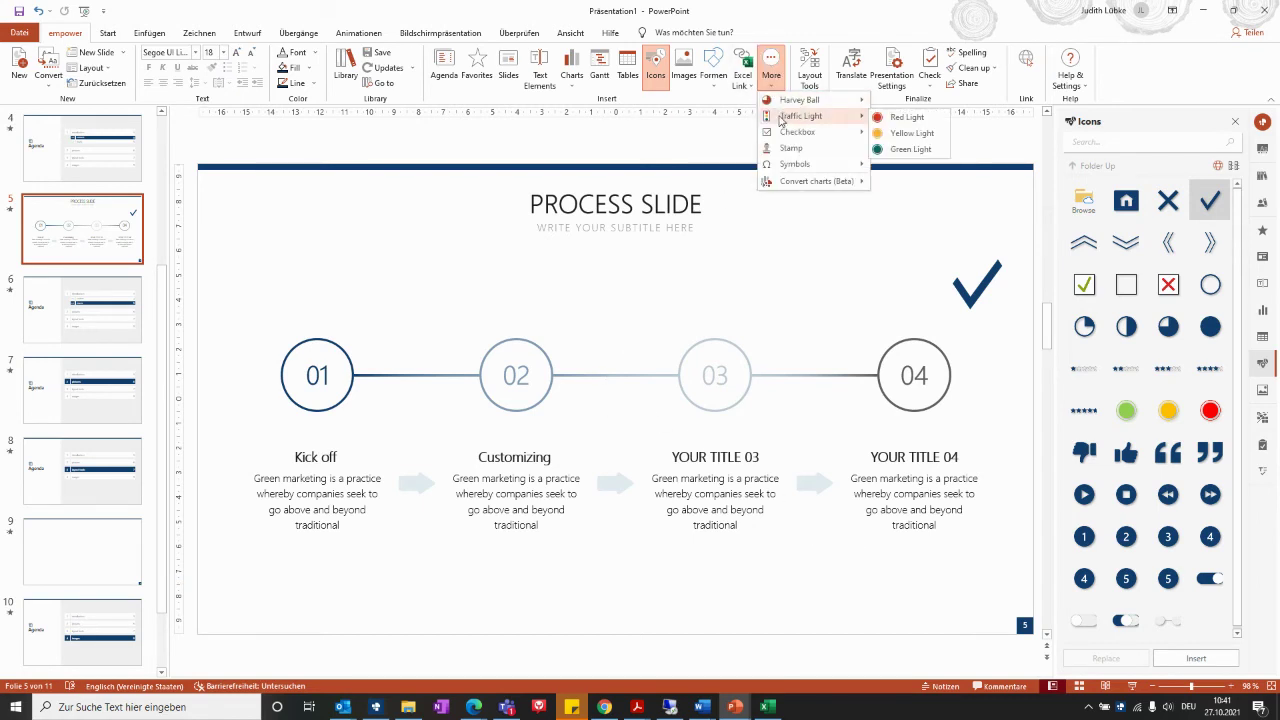
{"action": "left_click", "coordinate": [912, 140]}
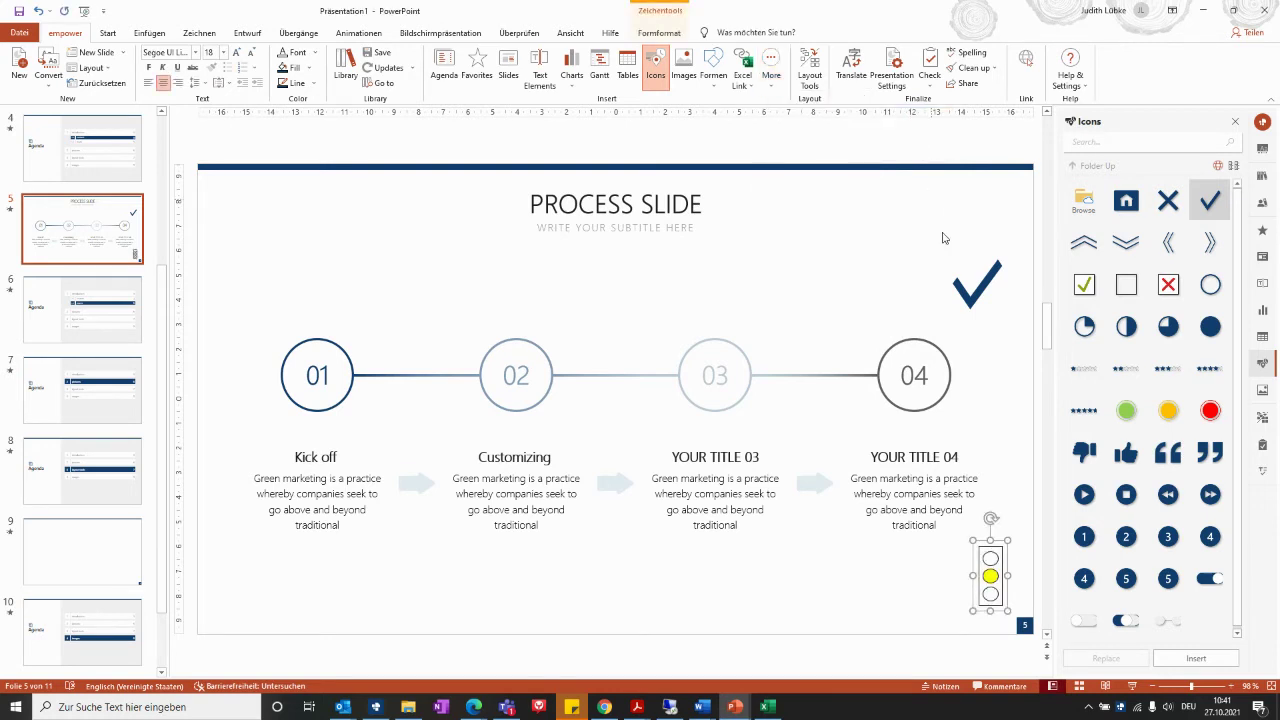
{"action": "left_click", "coordinate": [840, 594]}
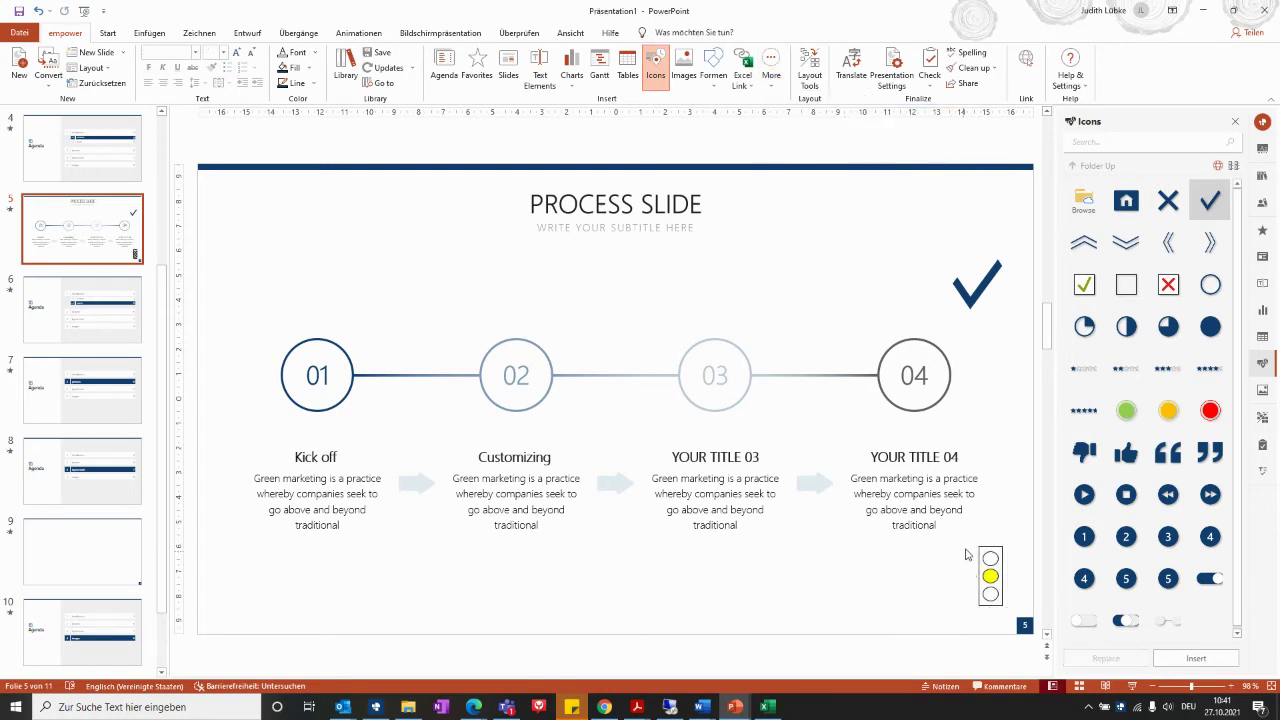
Switch the traffic light to Green Light through its right-click Traffic Light menu.
{"action": "left_click", "coordinate": [1000, 578]}
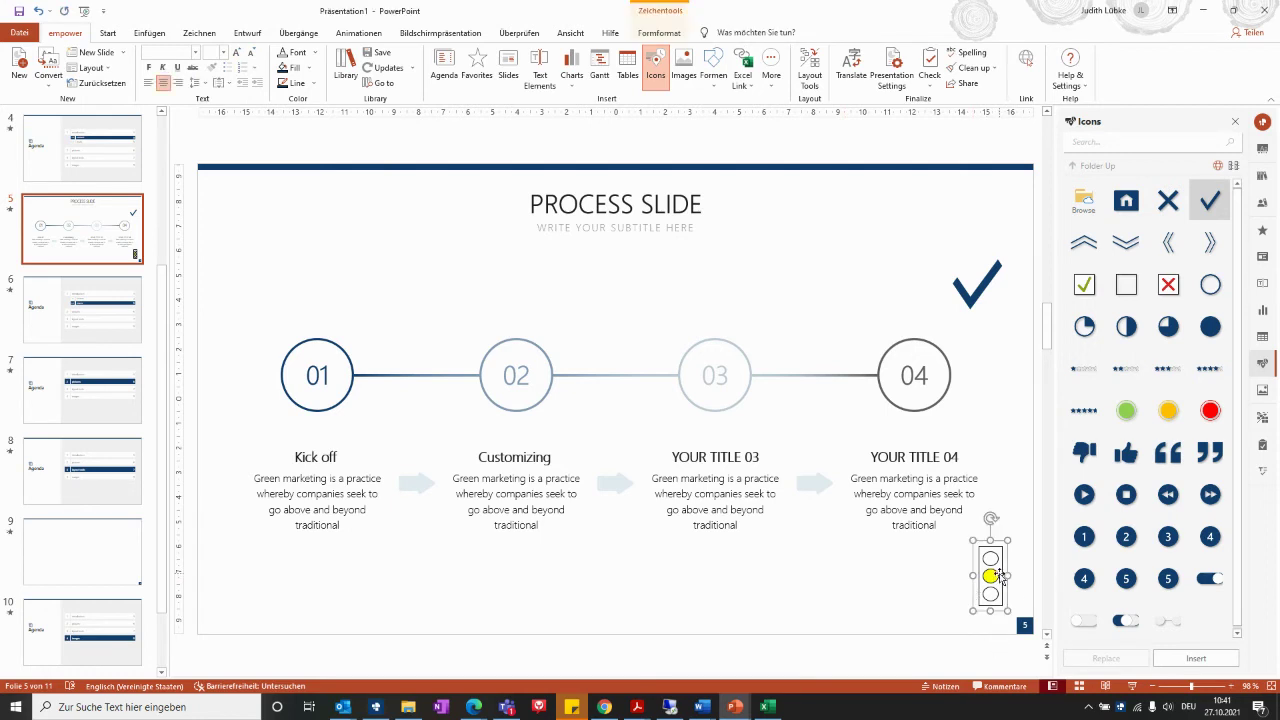
{"action": "right_click", "coordinate": [1000, 575]}
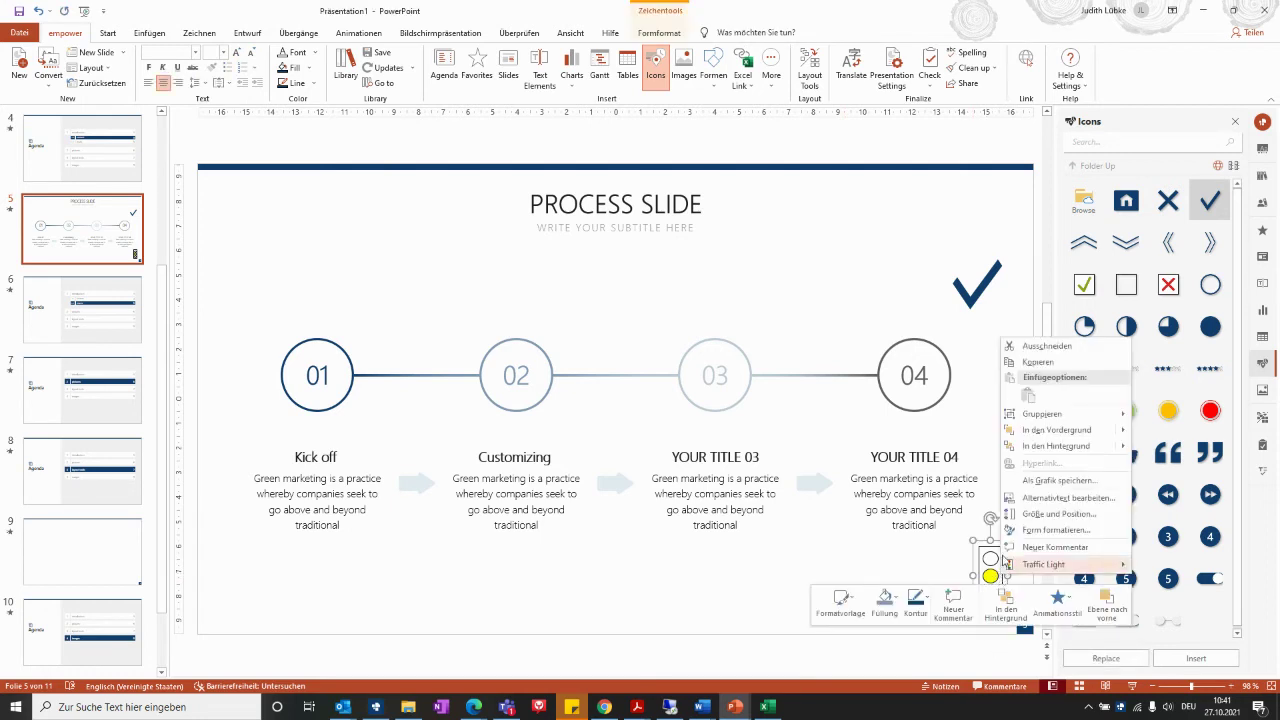
{"action": "mouse_move", "coordinate": [1037, 573]}
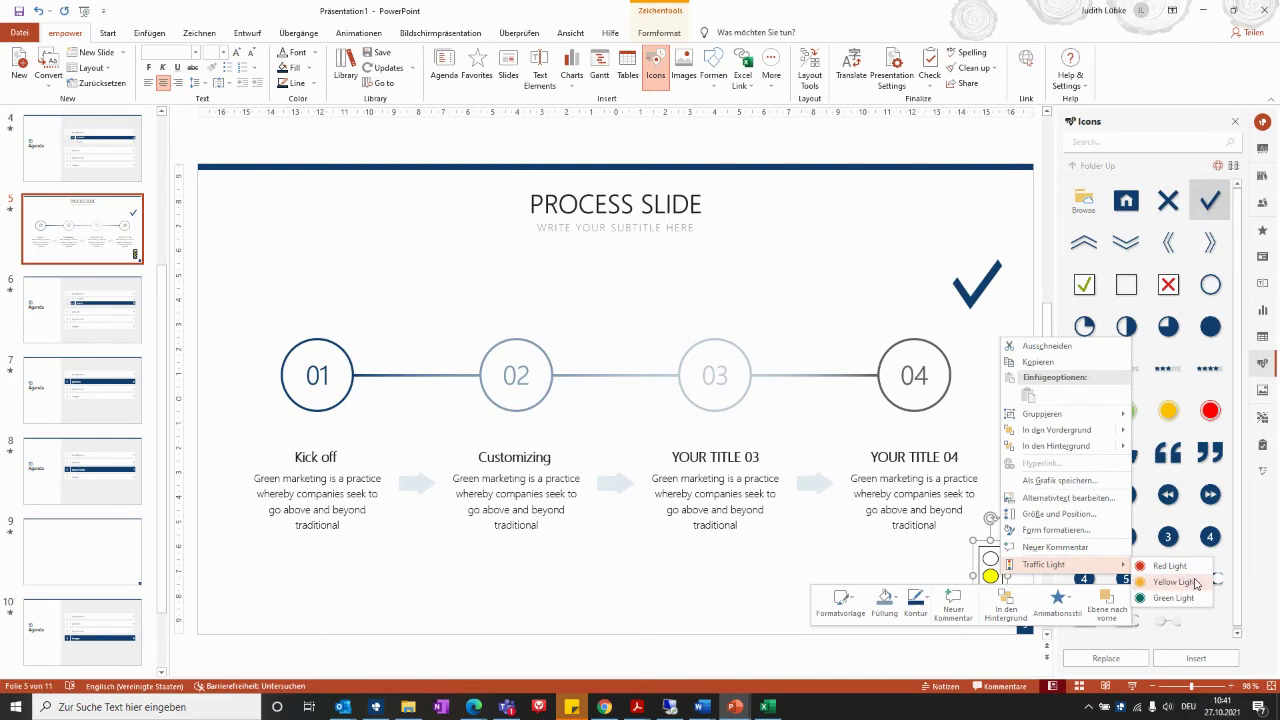
{"action": "left_click", "coordinate": [1175, 599]}
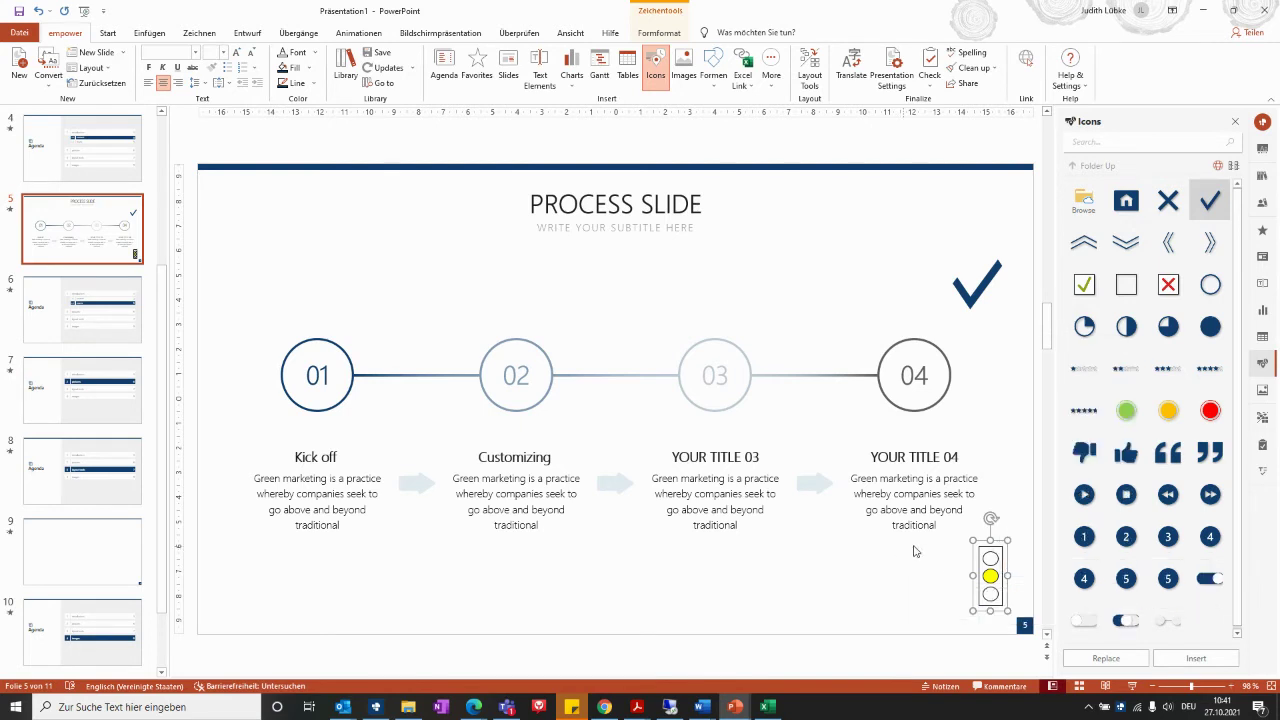
{"action": "right_click", "coordinate": [990, 558]}
{"action": "mouse_move", "coordinate": [1022, 550]}
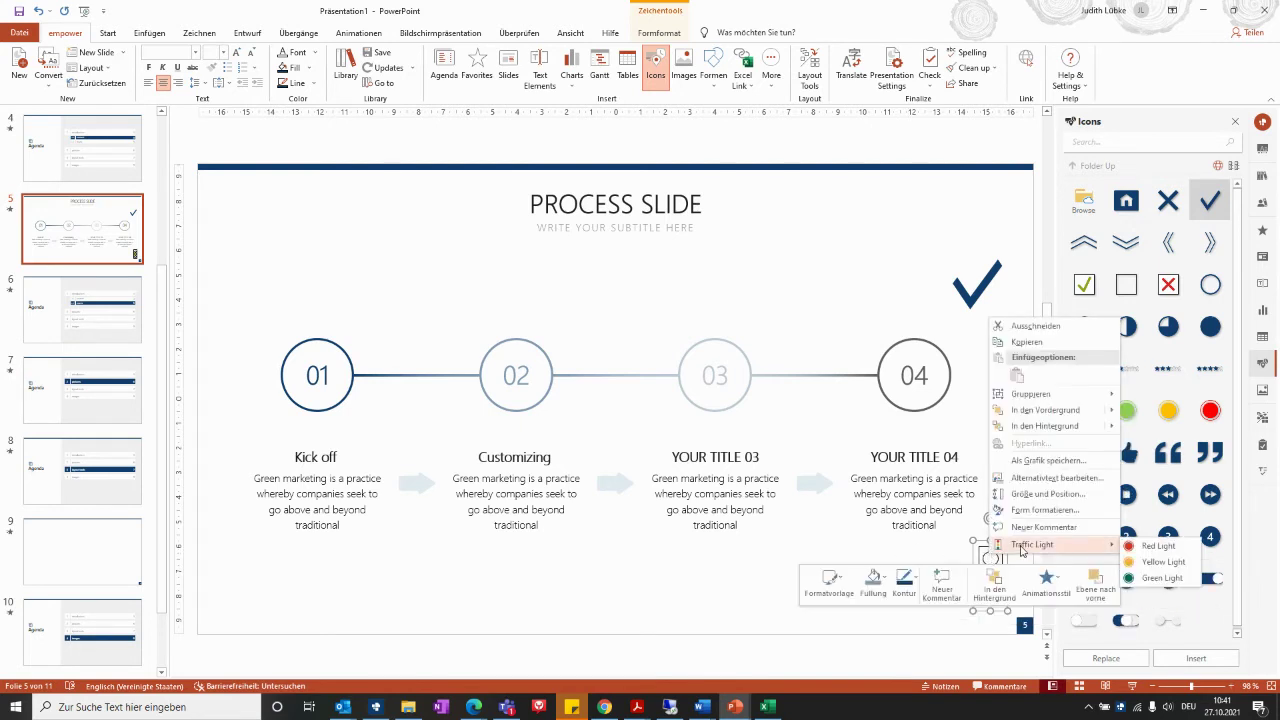
{"action": "left_click", "coordinate": [1160, 578]}
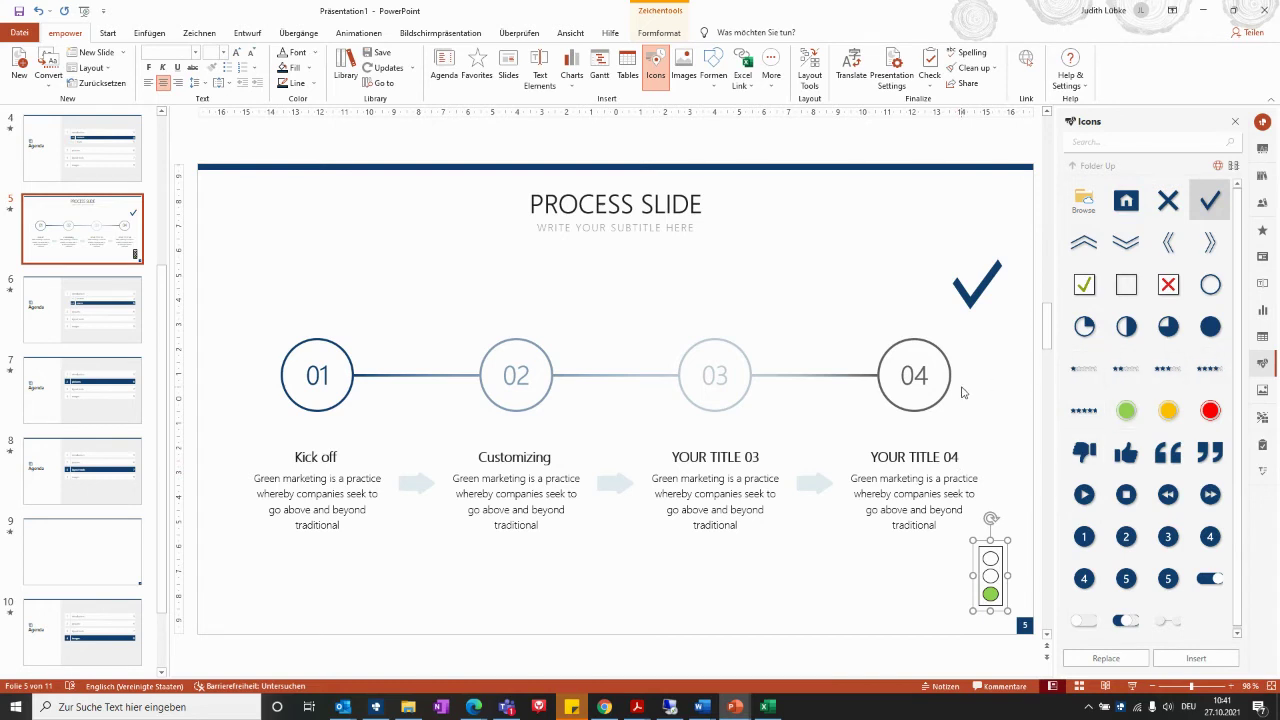
Add empower's 'Footnote/Source: Insert information here' box at the slide bottom, then select Agenda slide 6.
{"action": "left_click", "coordinate": [539, 78]}
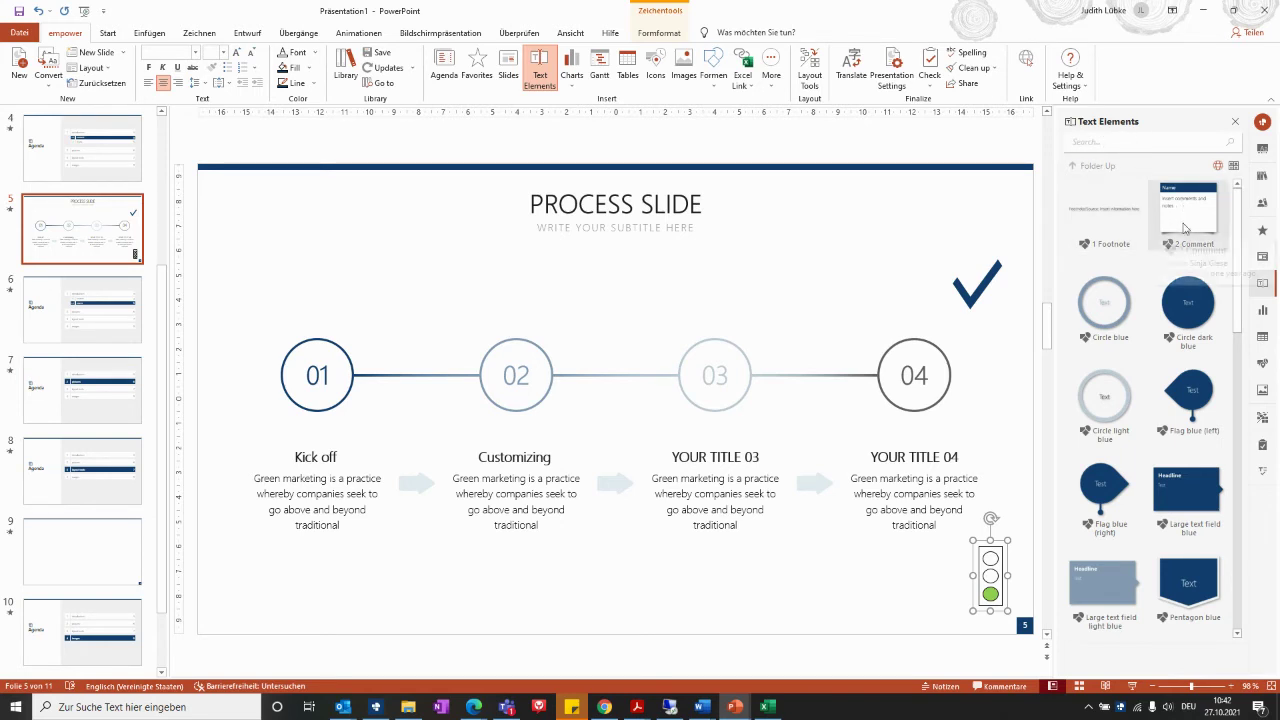
{"action": "left_click", "coordinate": [1110, 212]}
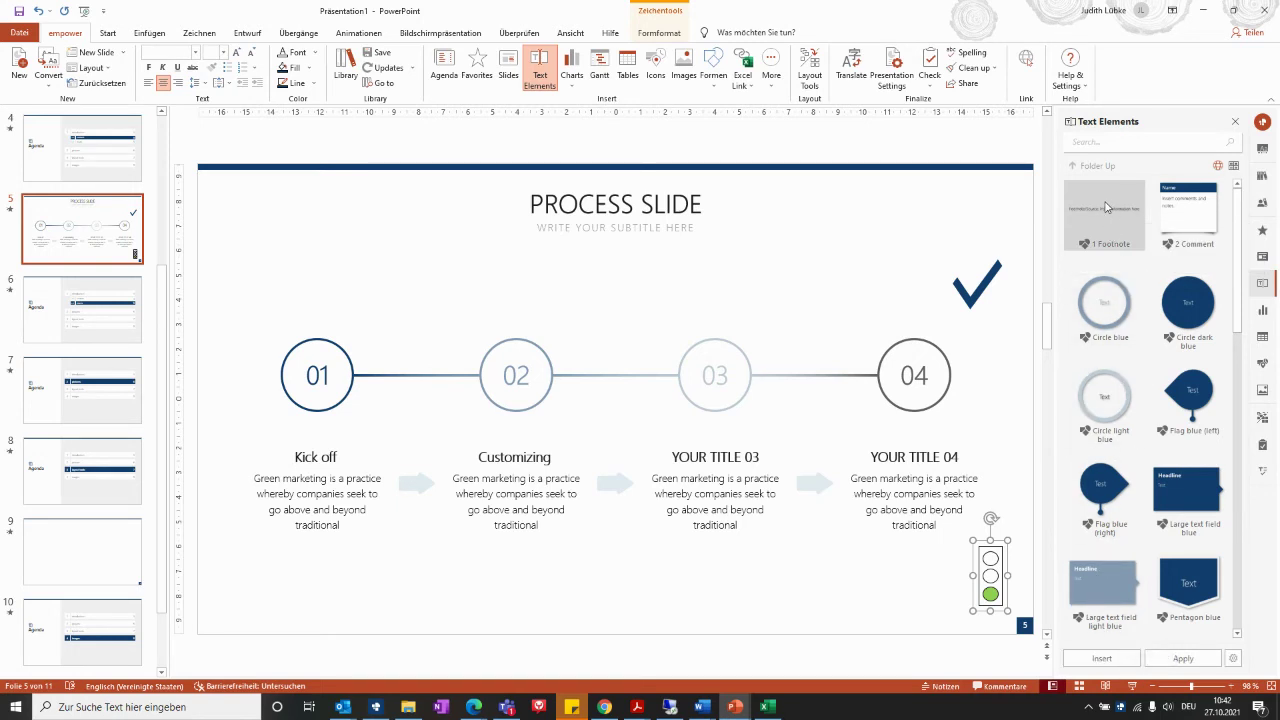
{"action": "left_click", "coordinate": [1104, 659]}
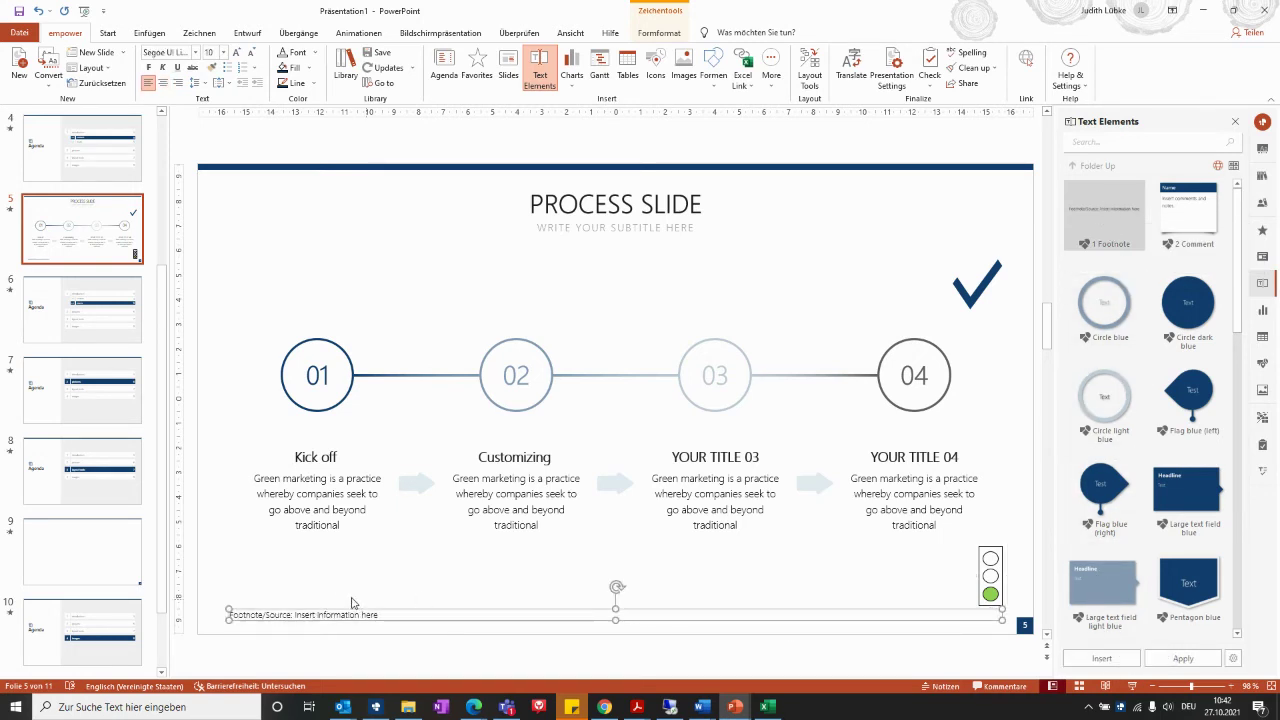
{"action": "triple_click", "coordinate": [244, 614]}
{"action": "left_click", "coordinate": [319, 615]}
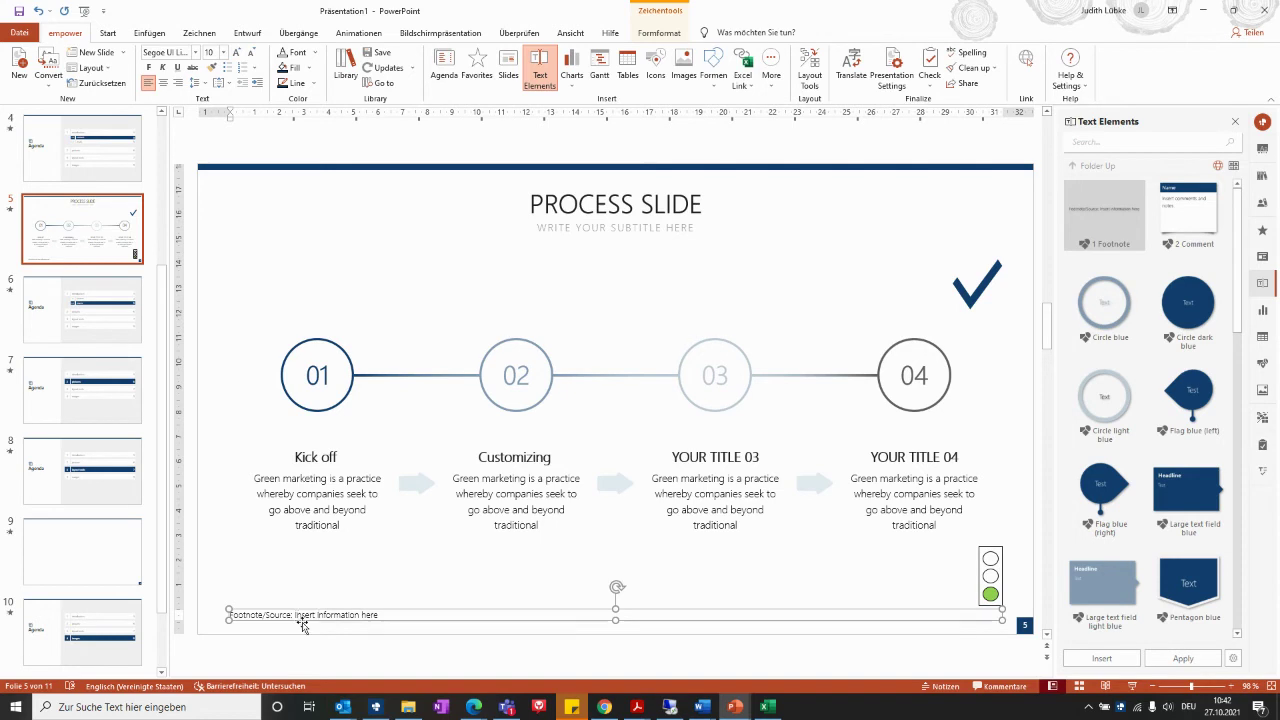
{"action": "left_click", "coordinate": [96, 352]}
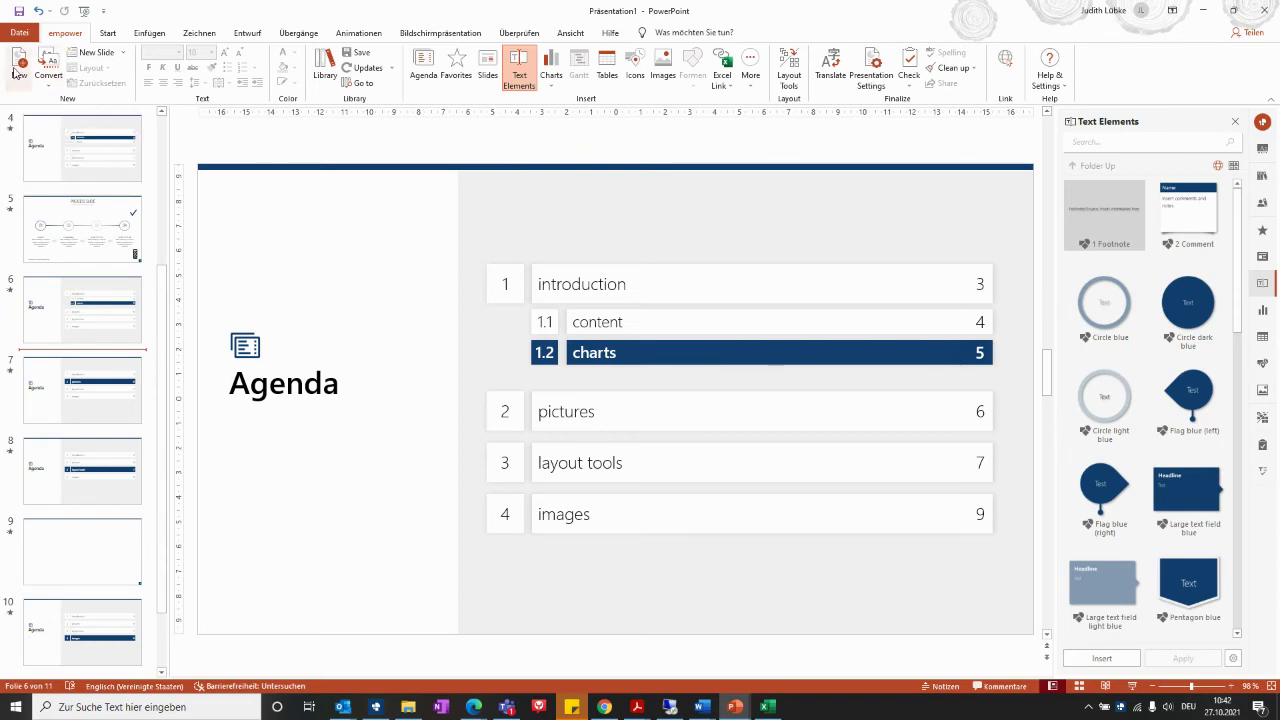
Insert a Title and content slide after the Agenda slide from the empower New Slide gallery.
{"action": "left_click", "coordinate": [124, 54]}
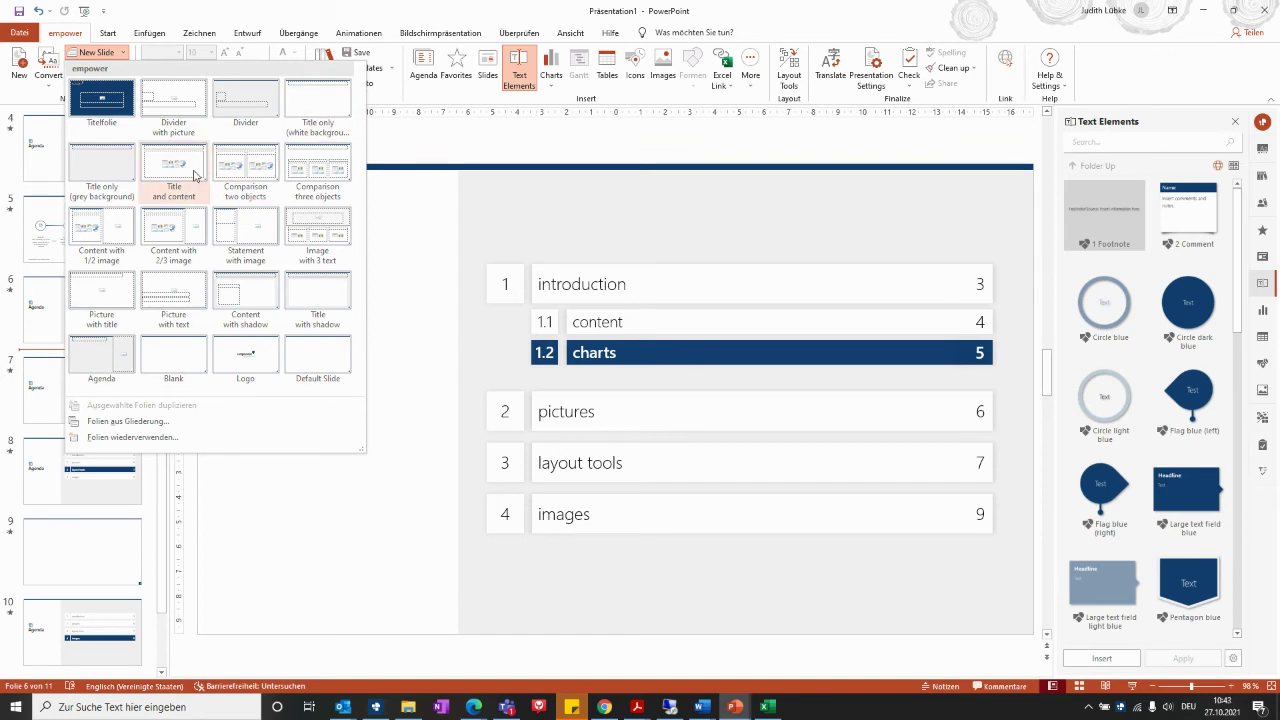
{"action": "left_click", "coordinate": [159, 168]}
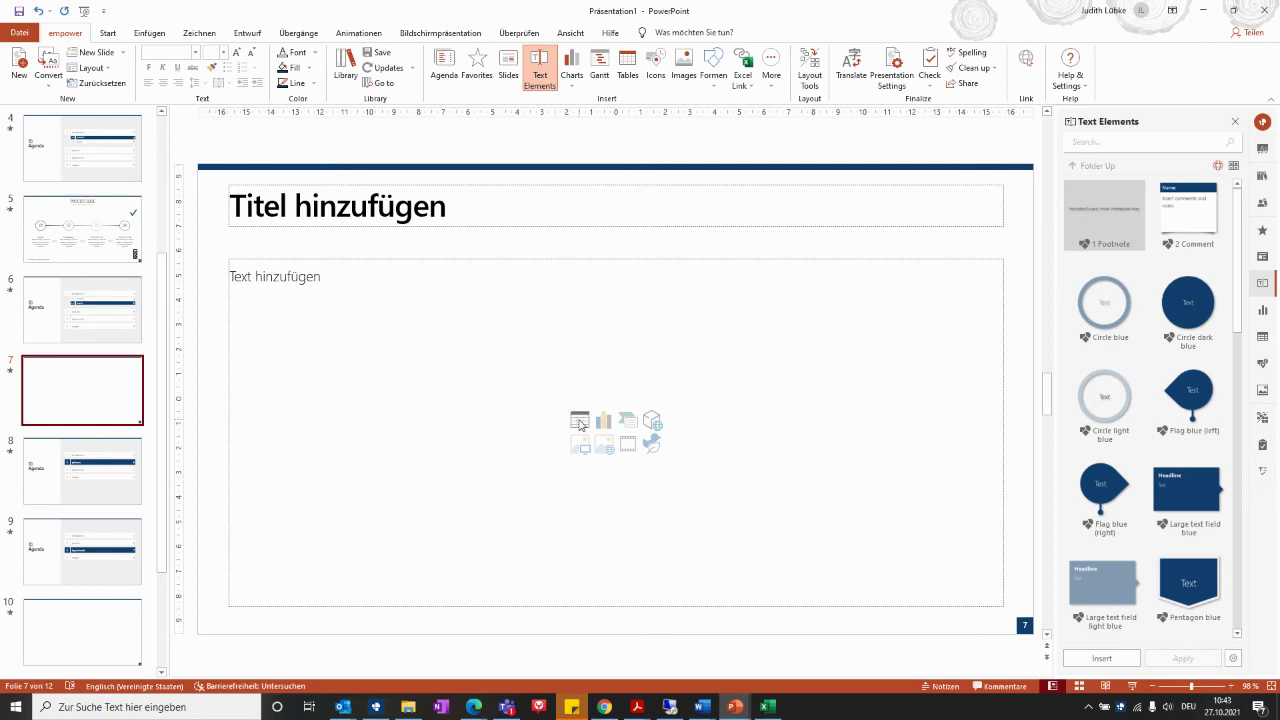
Drag the 05 Column chart (100, 200, 150, 200, 220 for 2016–2020) onto slide 7's body placeholder.
{"action": "left_click", "coordinate": [579, 425]}
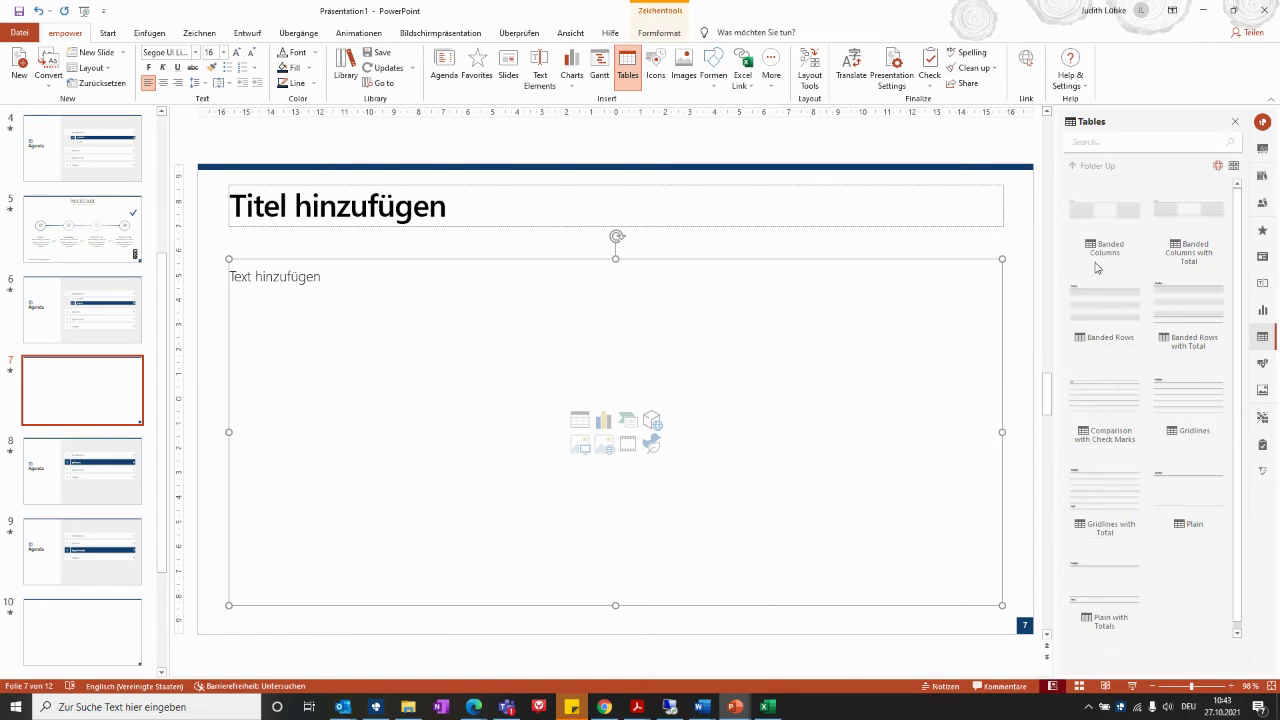
{"action": "left_click", "coordinate": [605, 422]}
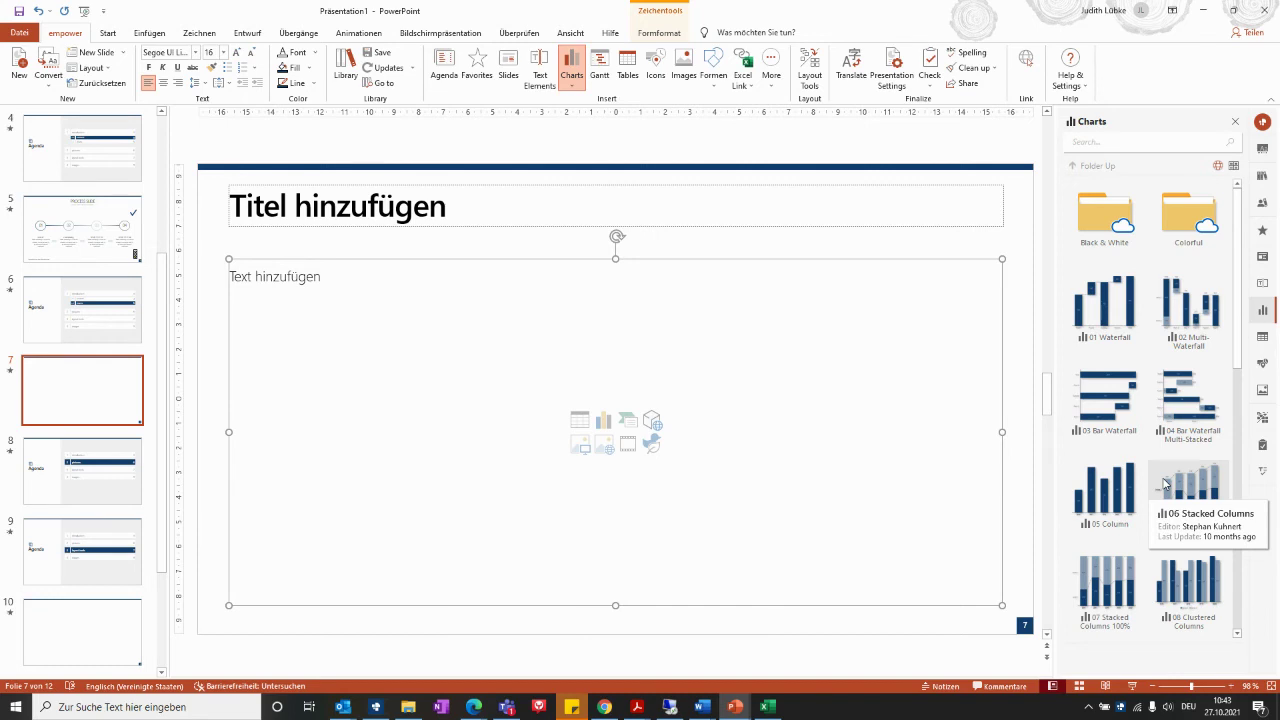
{"action": "left_click", "coordinate": [1111, 493]}
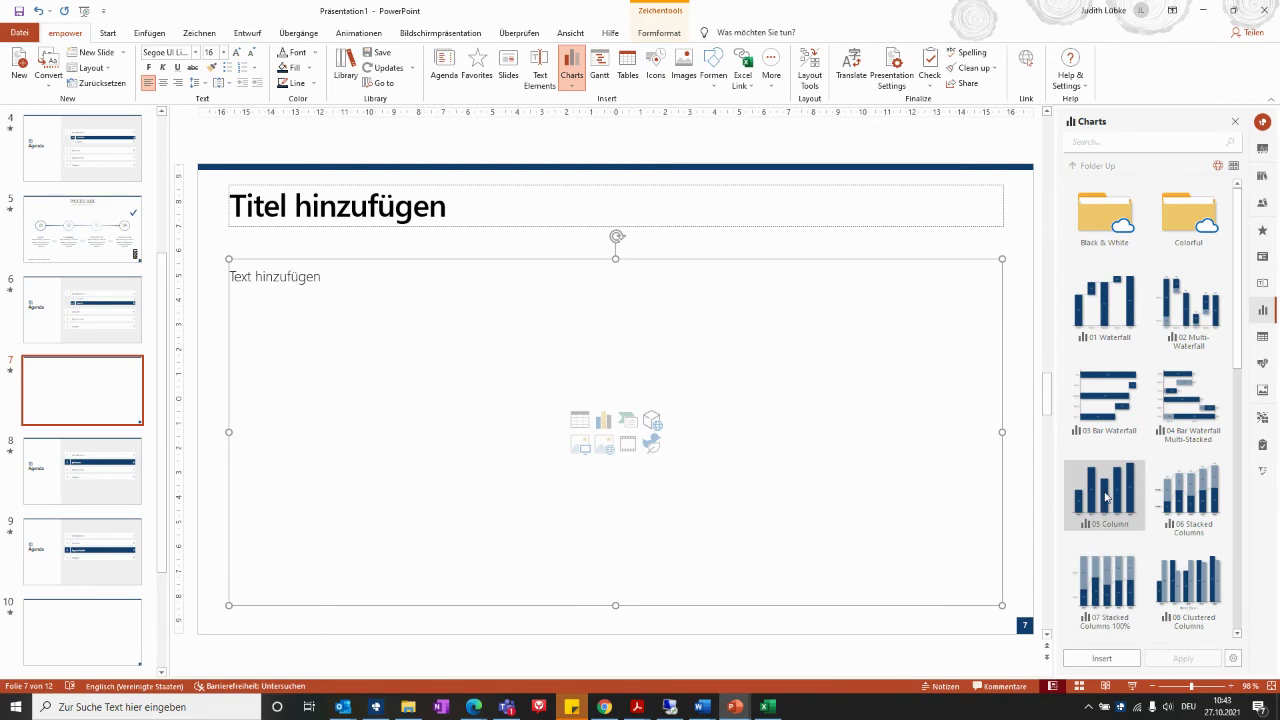
{"action": "left_click_drag", "start_coordinate": [1108, 503], "coordinate": [366, 516]}
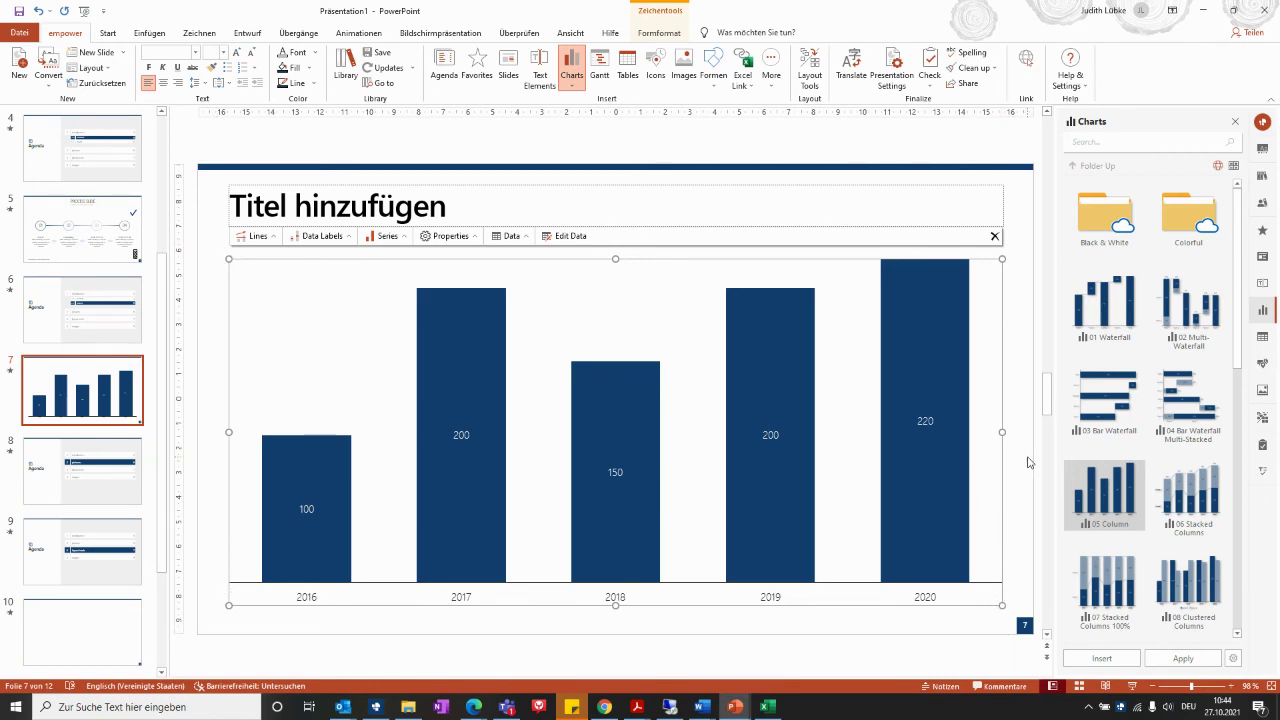
Insert a blank slide 8 after the chart slide and apply the Comparison two objects layout.
{"action": "left_click", "coordinate": [87, 437]}
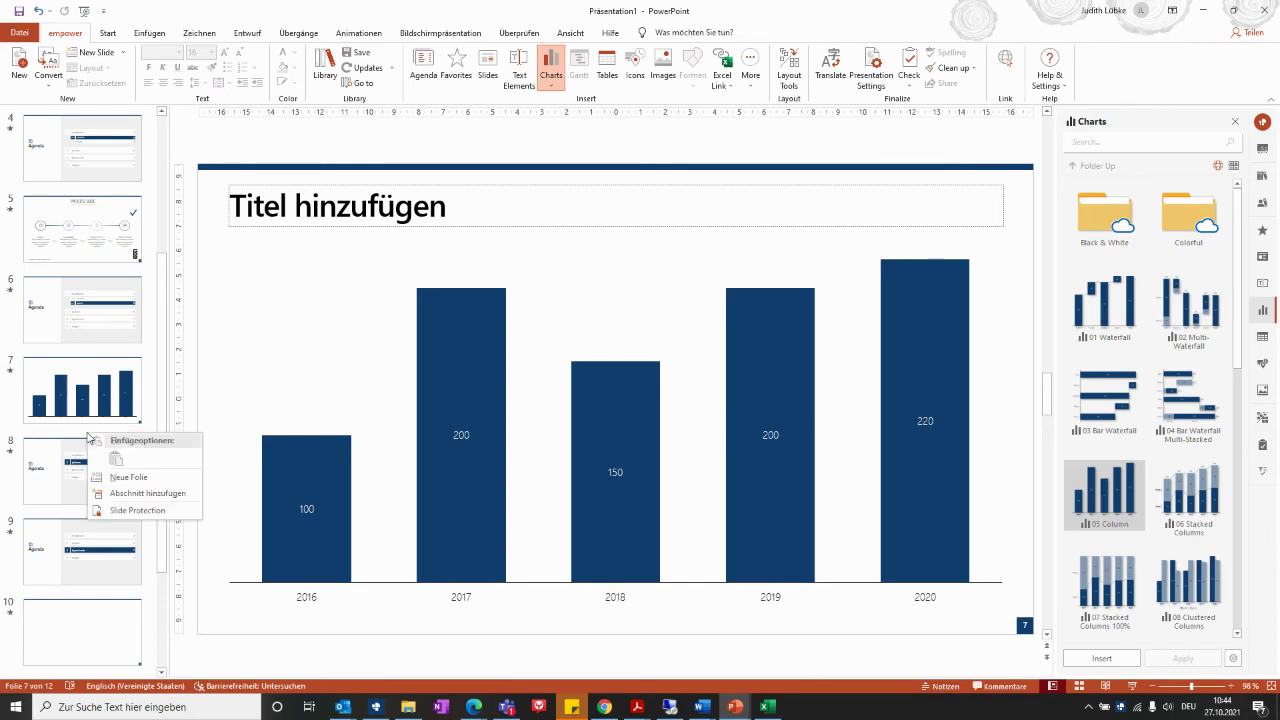
{"action": "left_click", "coordinate": [123, 481]}
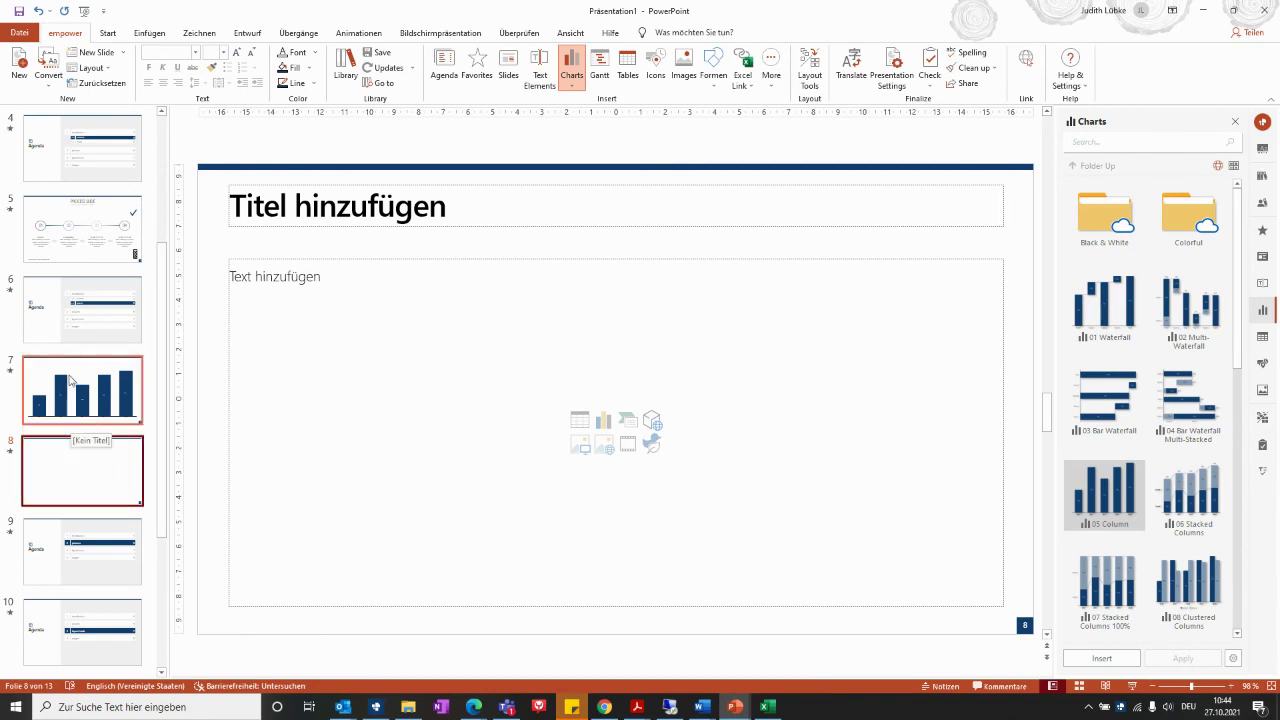
{"action": "right_click", "coordinate": [86, 478]}
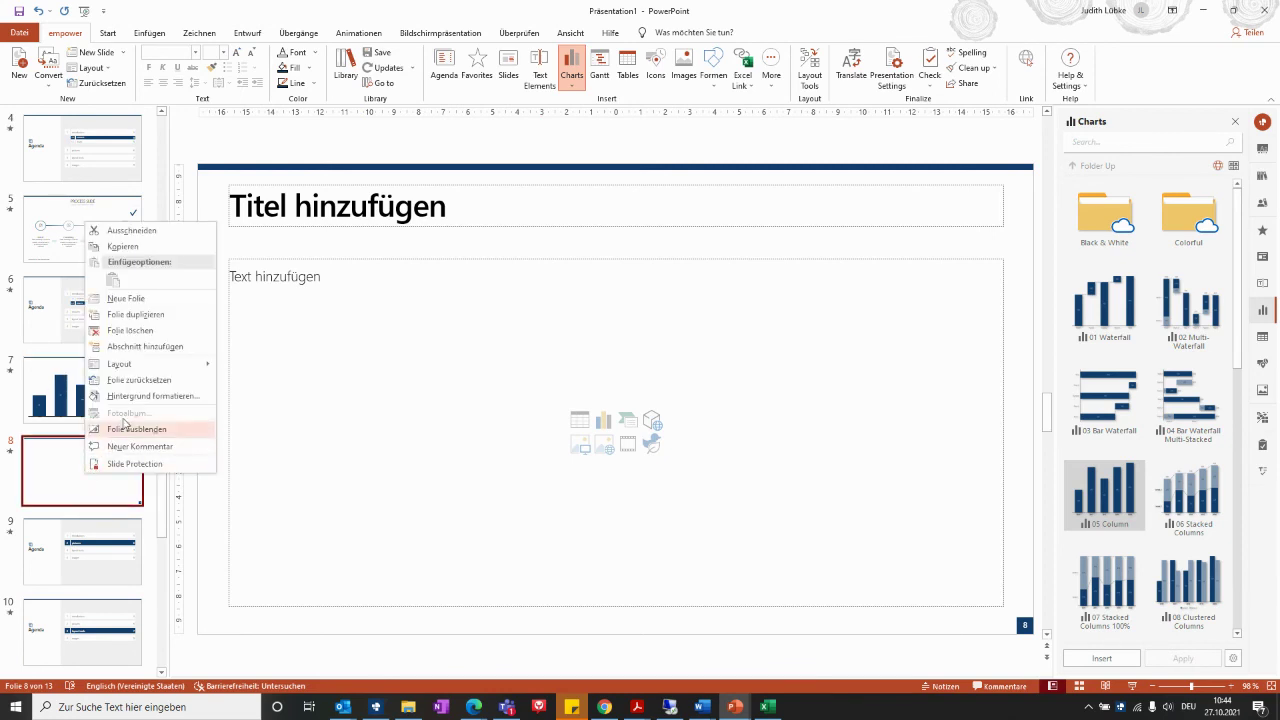
{"action": "mouse_move", "coordinate": [150, 364]}
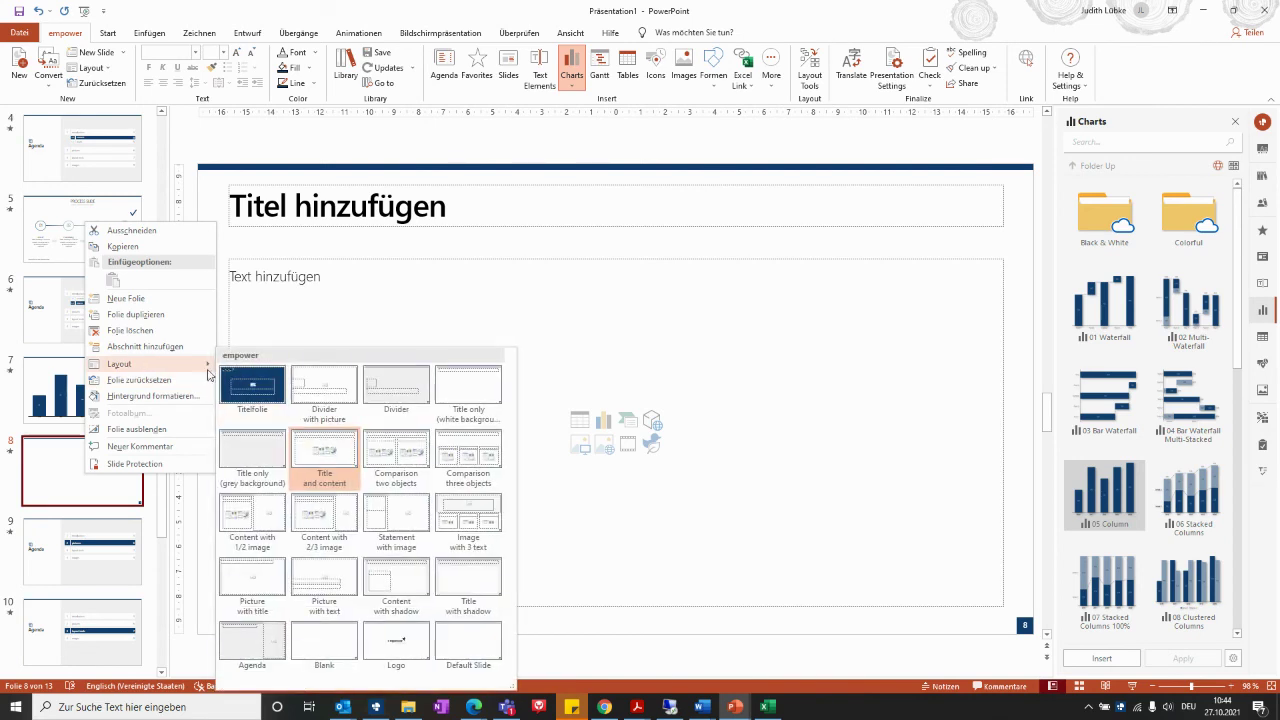
{"action": "left_click", "coordinate": [400, 450]}
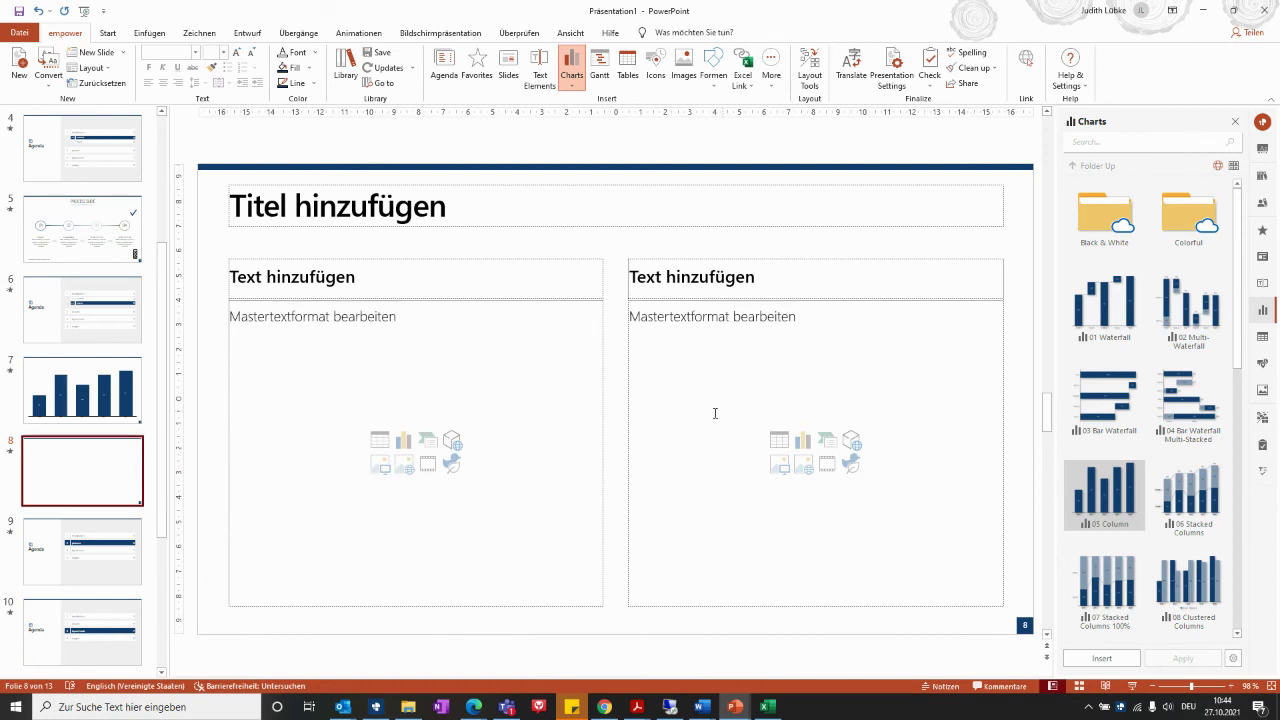
Fill slide 8's left content area with a 4-column, 4-row Banded Columns table.
{"action": "left_click", "coordinate": [379, 440]}
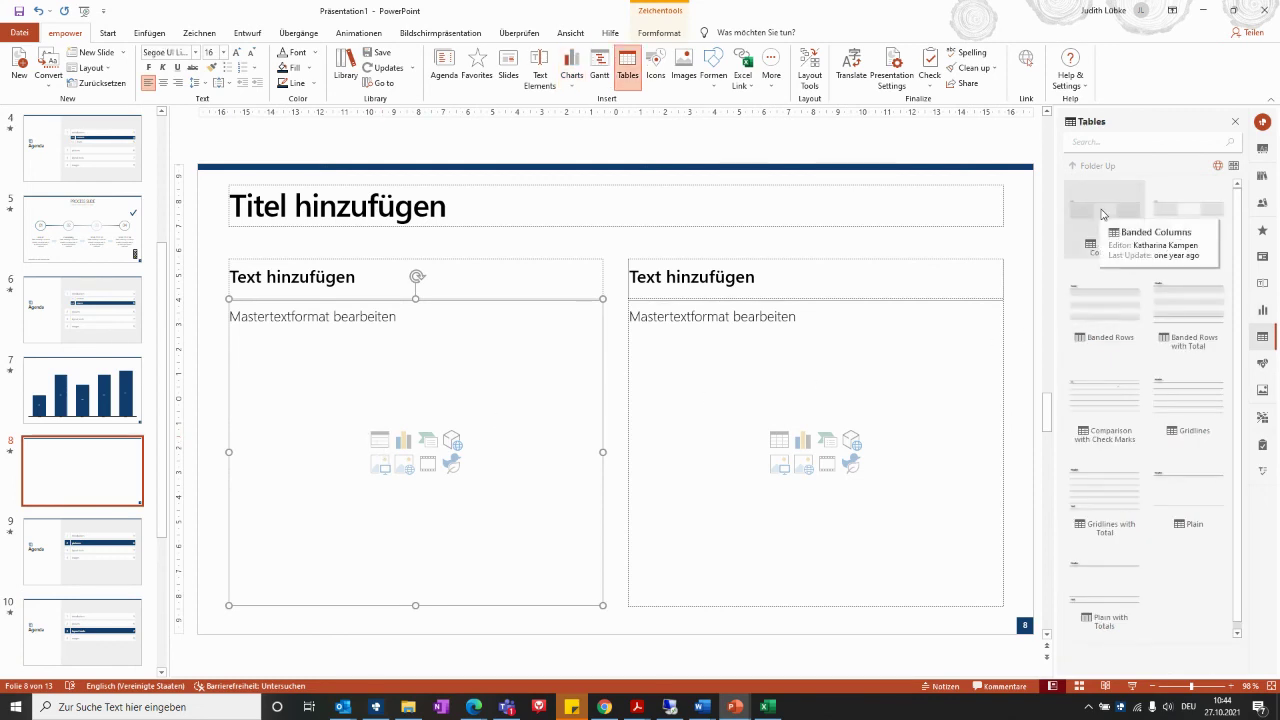
{"action": "left_click", "coordinate": [1102, 214]}
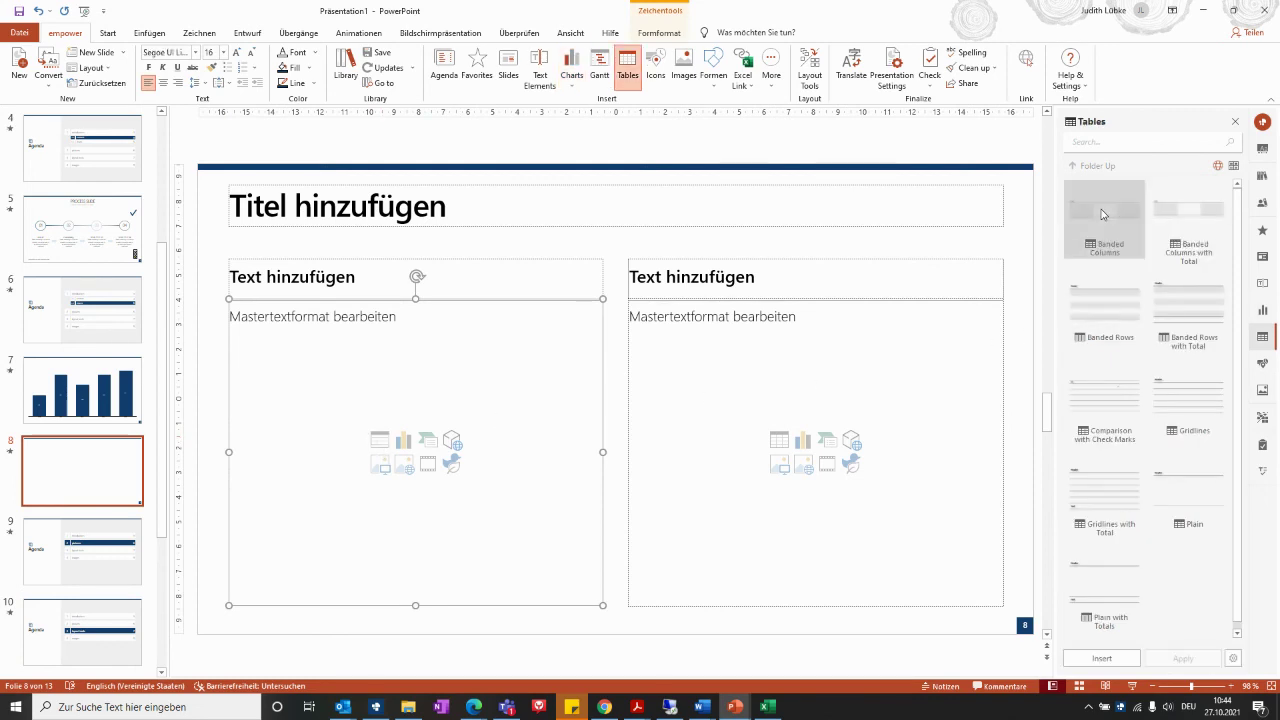
{"action": "left_click", "coordinate": [1101, 658]}
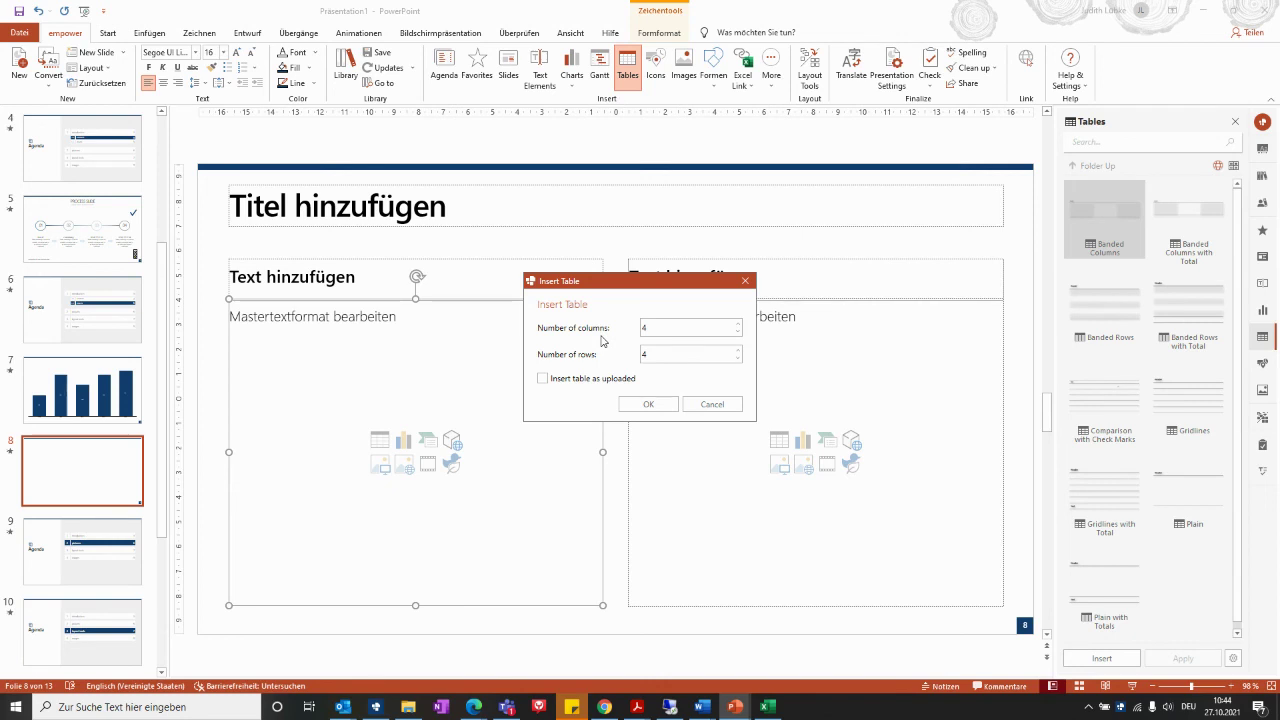
{"action": "left_click", "coordinate": [647, 408]}
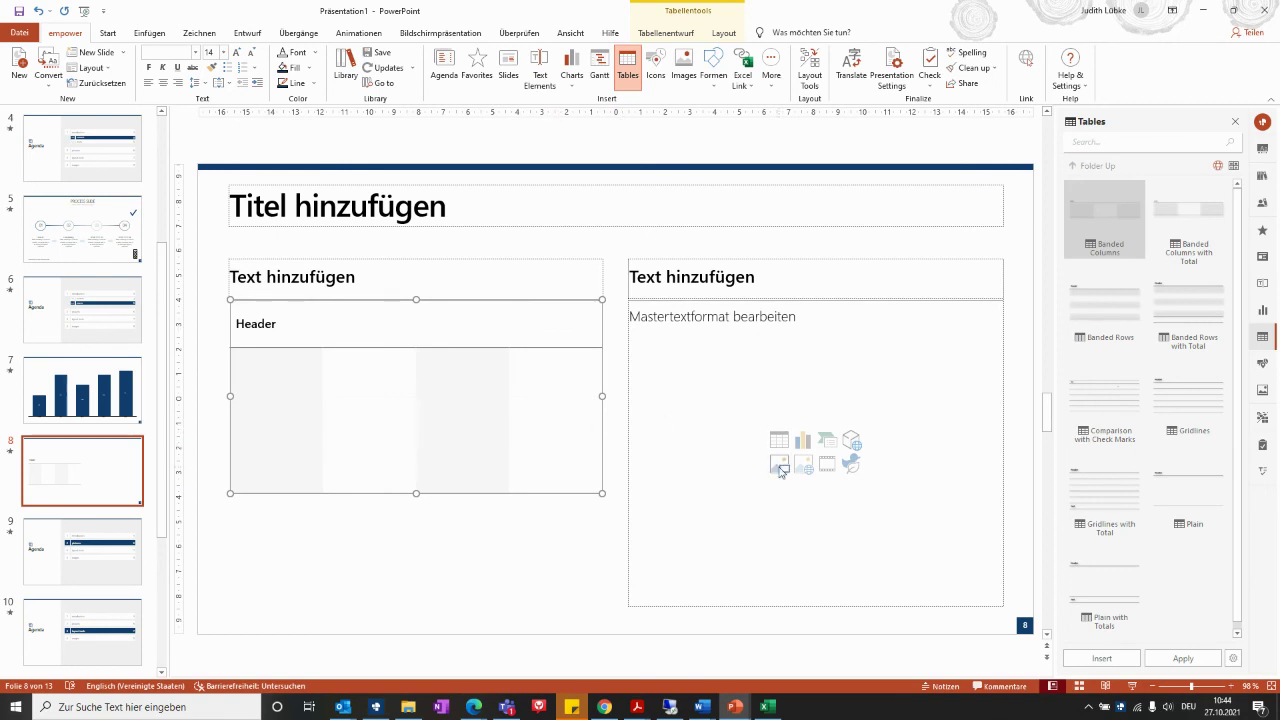
{"action": "left_click", "coordinate": [886, 486]}
{"action": "left_click", "coordinate": [806, 466]}
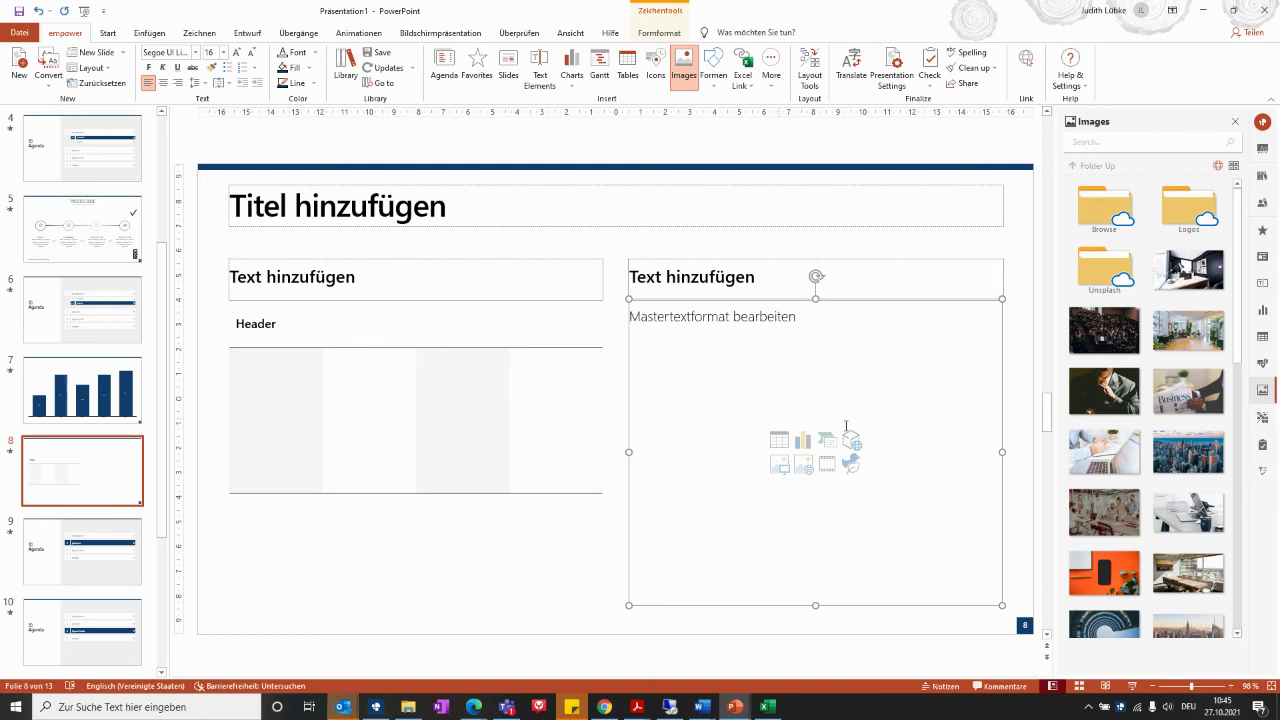
Insert the photo of a man in a suit into slide 8's right content area.
{"action": "left_click", "coordinate": [1106, 390]}
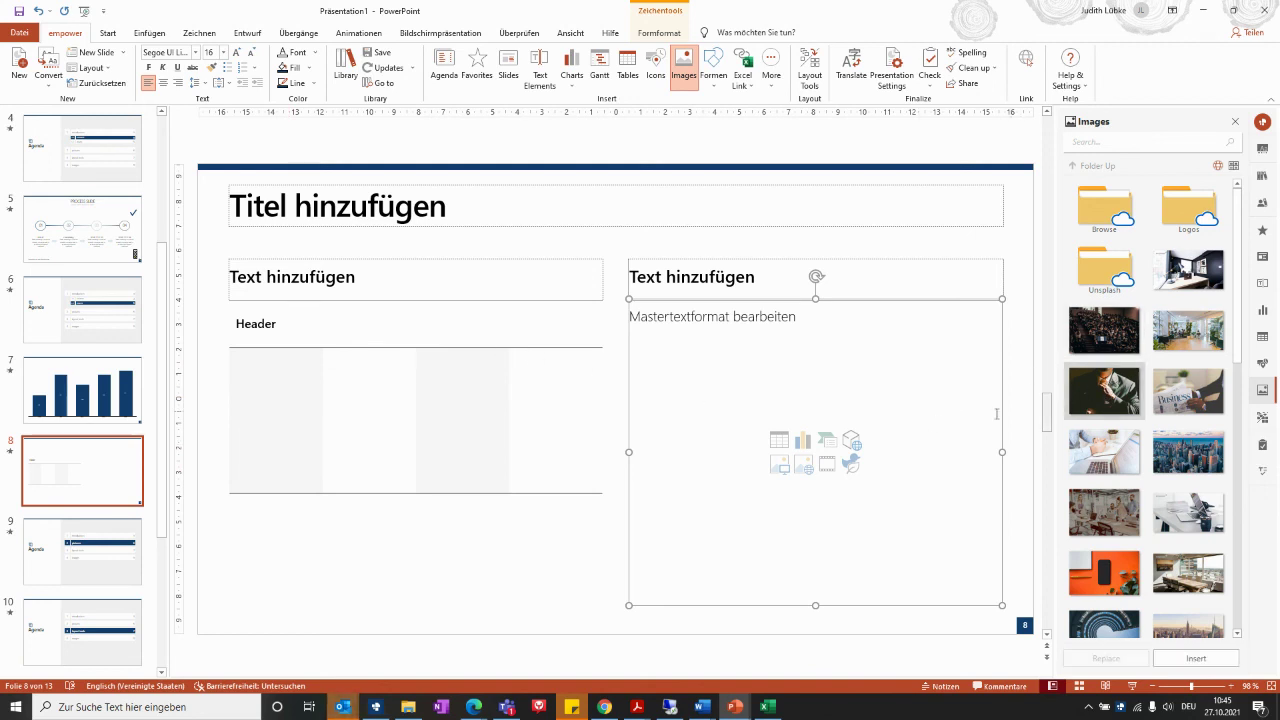
{"action": "left_click", "coordinate": [1187, 658]}
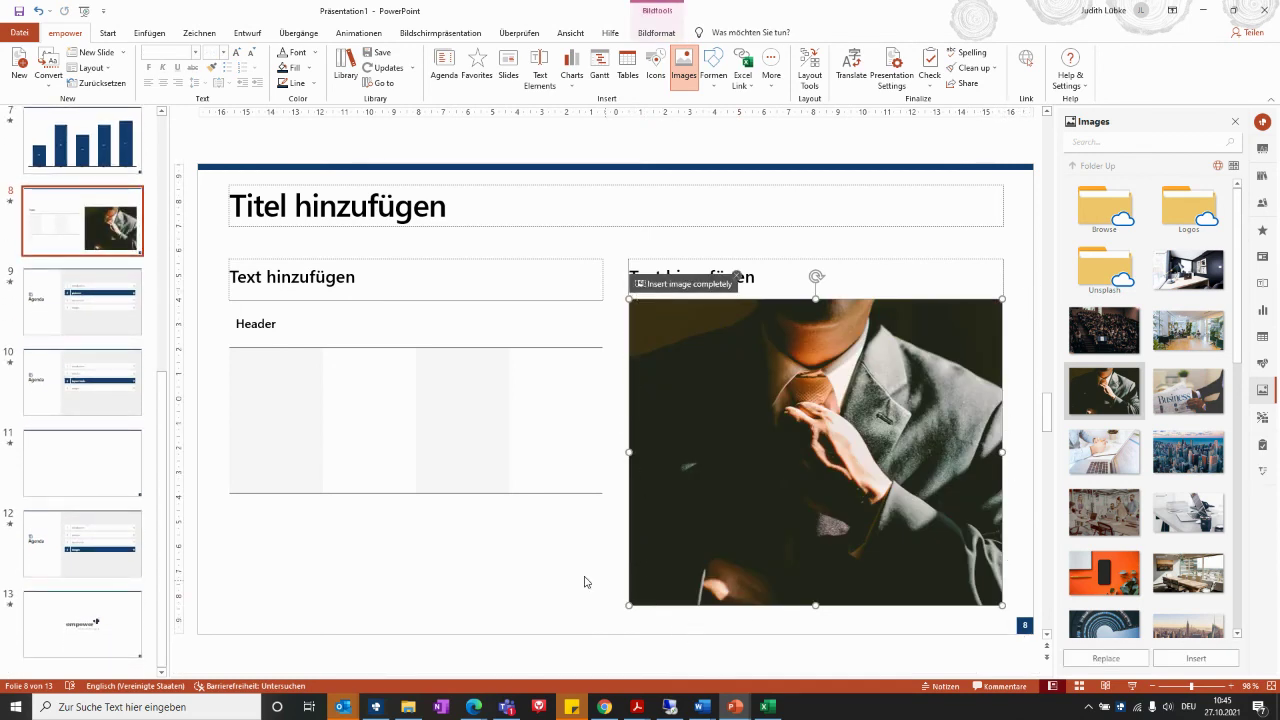
{"action": "left_click", "coordinate": [467, 579]}
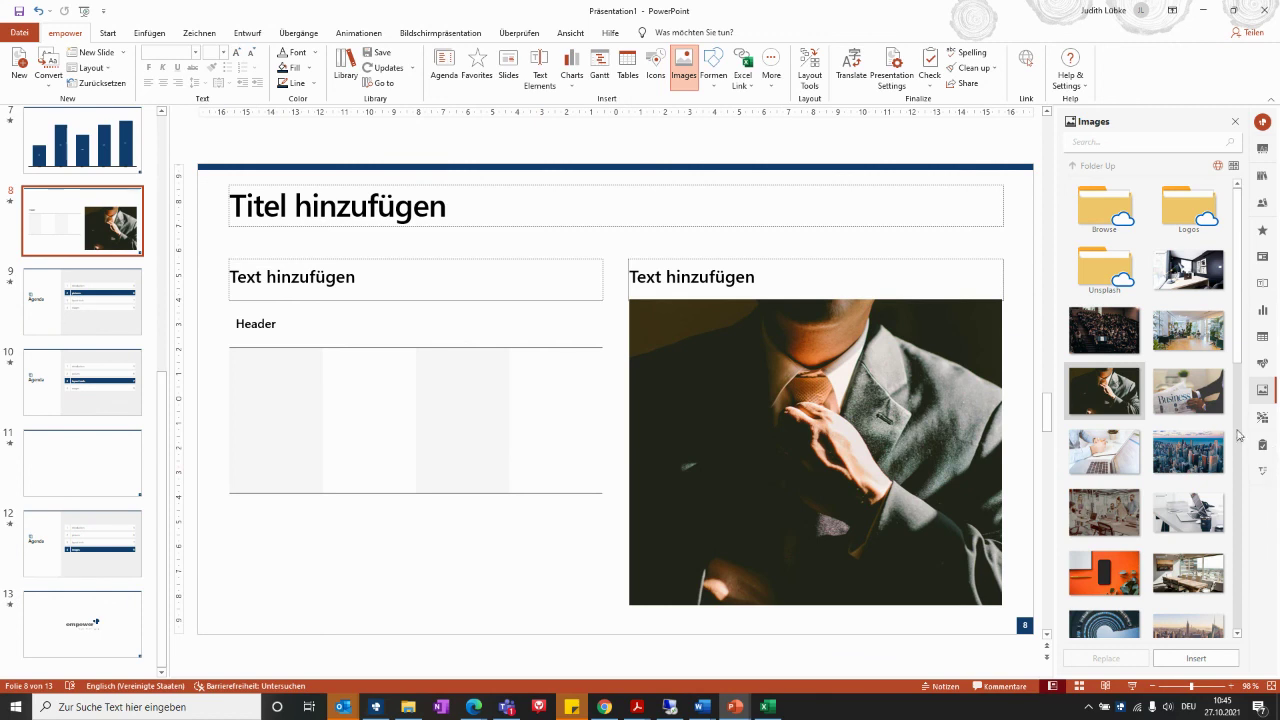
Insert the double-chevron icon from the icon library onto slide 8.
{"action": "left_click", "coordinate": [1263, 366]}
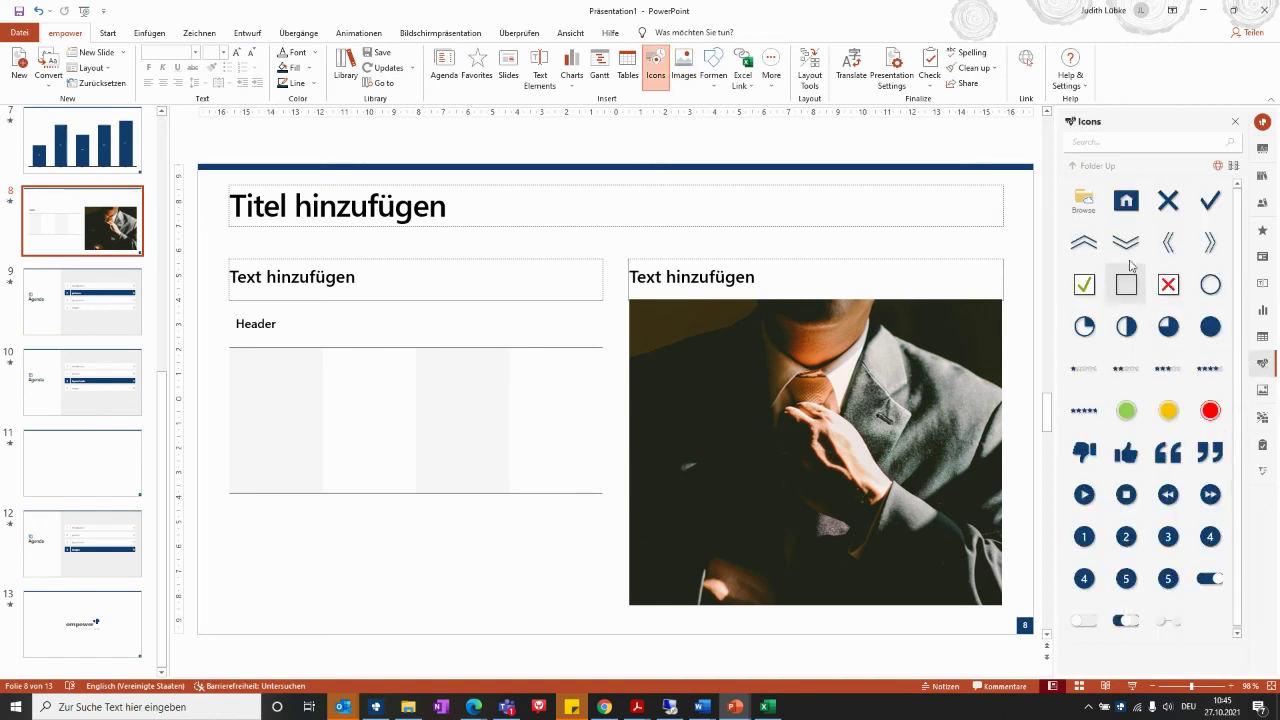
{"action": "left_click", "coordinate": [1126, 242]}
{"action": "left_click", "coordinate": [1207, 661]}
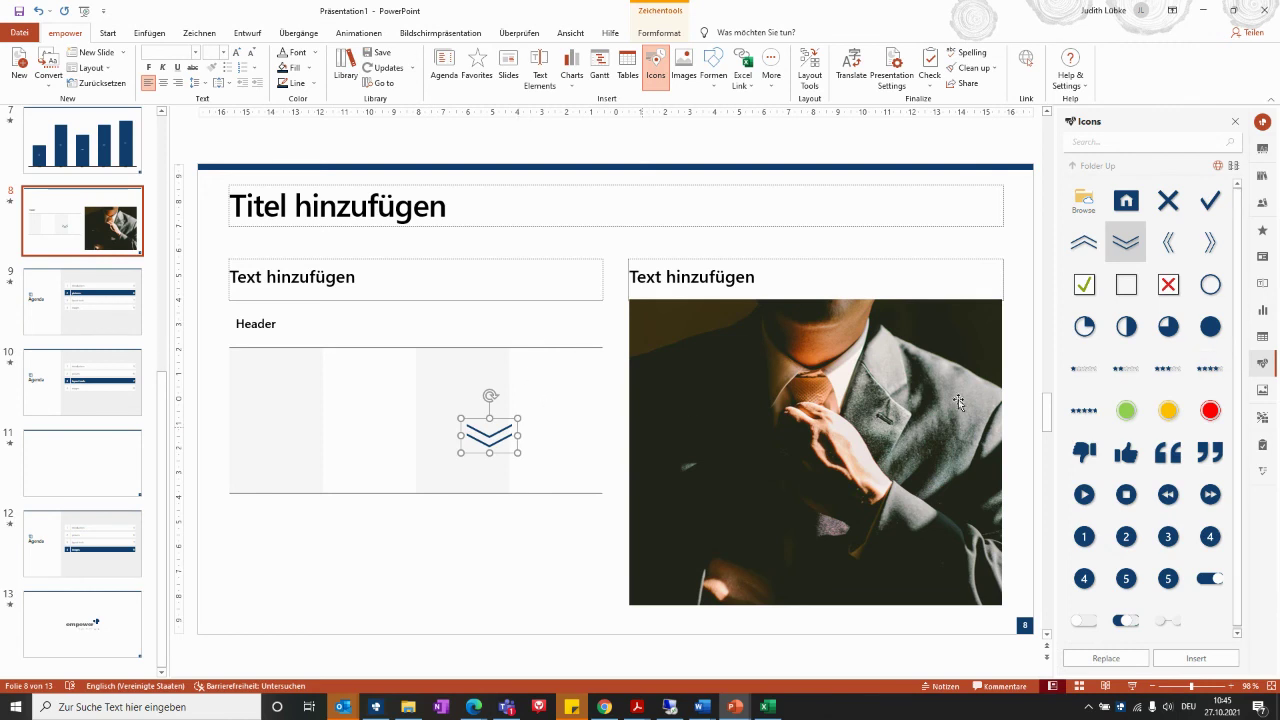
Add the 2 Comment text element as a Name comment box and select it.
{"action": "left_click", "coordinate": [1263, 283]}
{"action": "left_click", "coordinate": [1207, 211]}
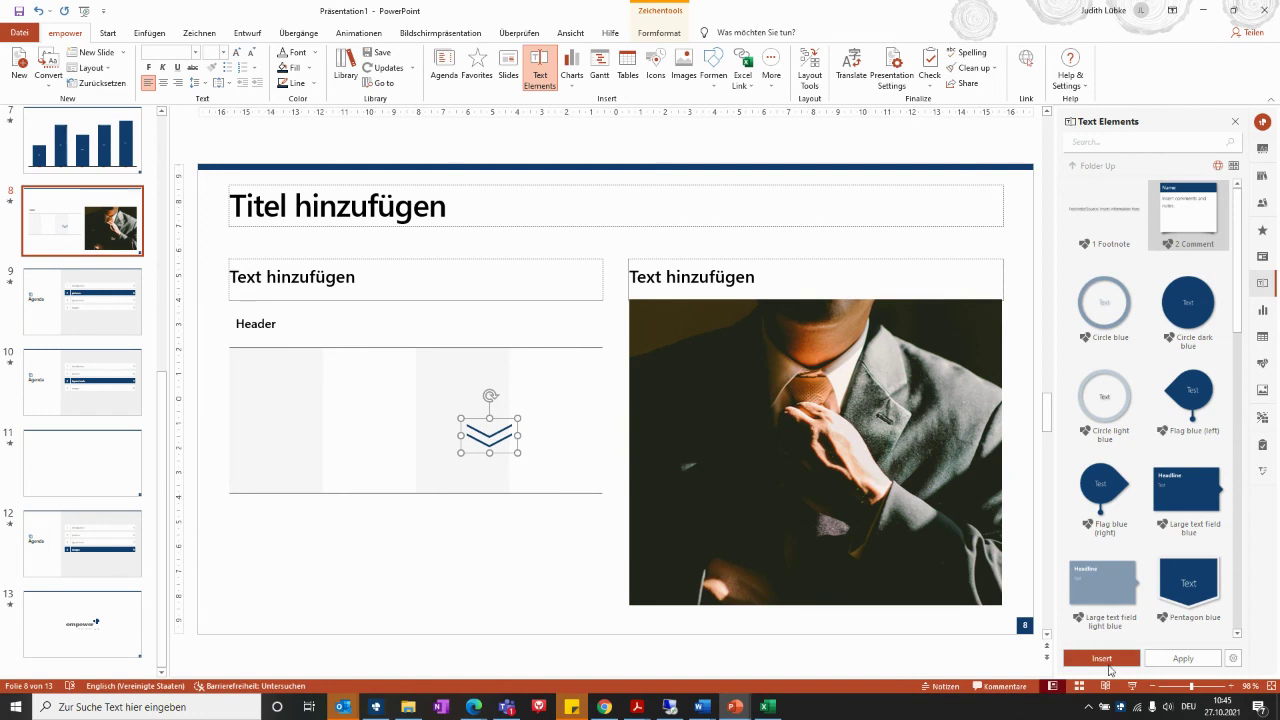
{"action": "left_click", "coordinate": [1115, 661]}
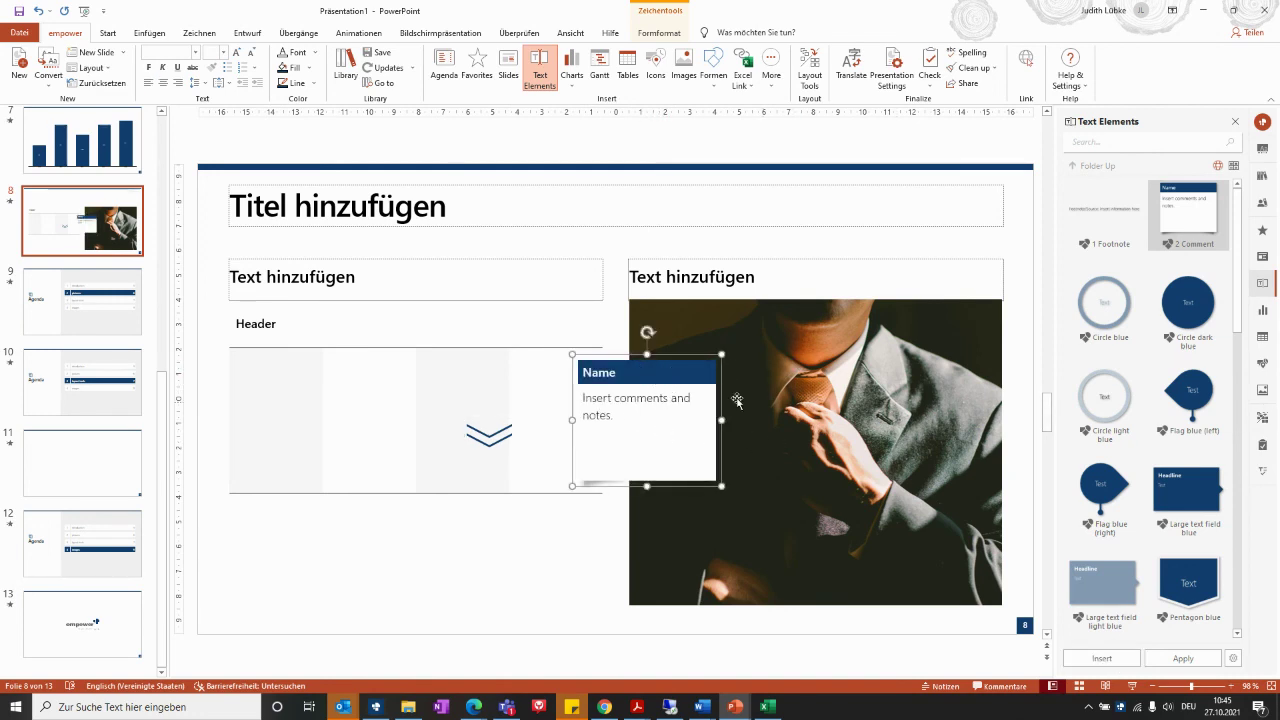
{"action": "left_click", "coordinate": [652, 370]}
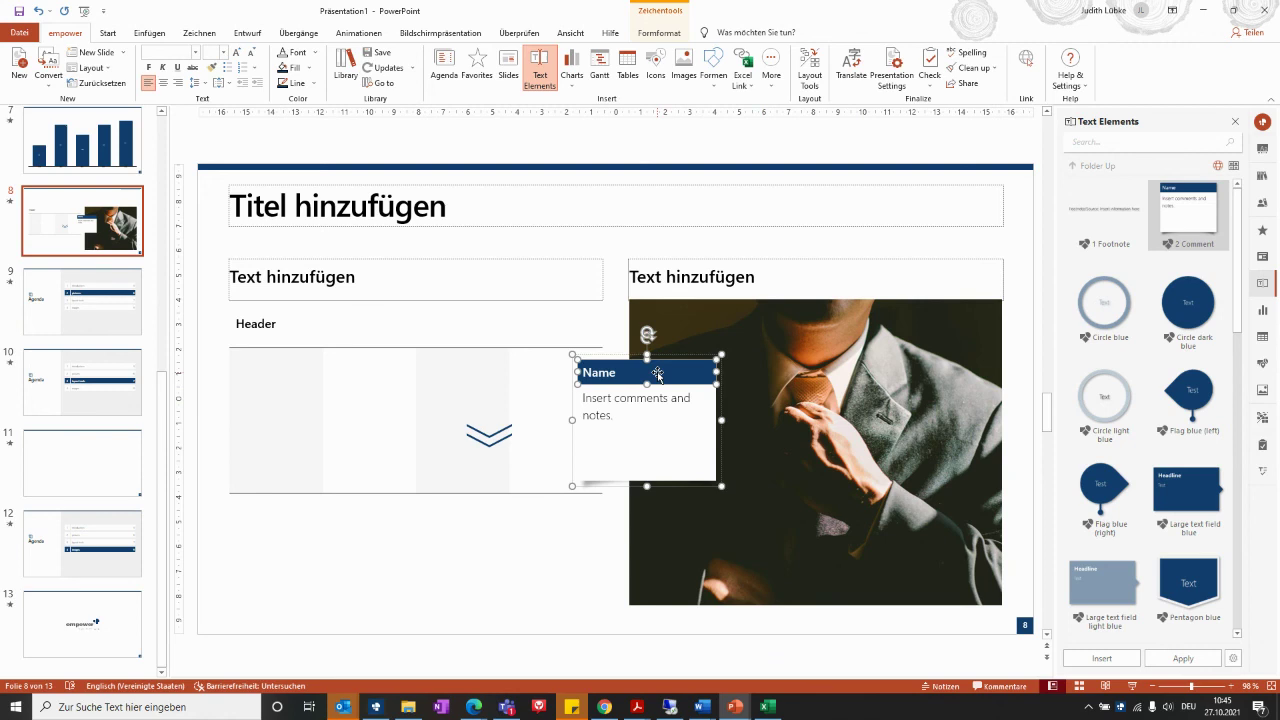
{"action": "left_click", "coordinate": [1263, 418]}
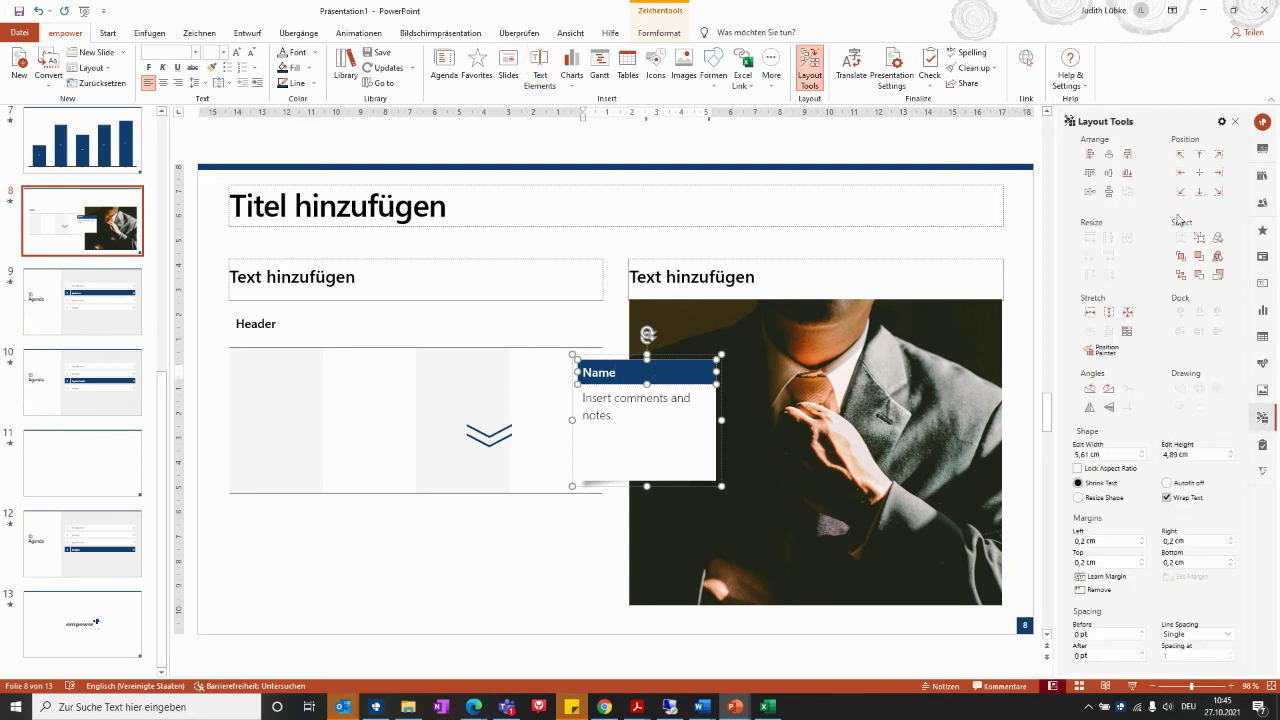
Dock the Name comment box to the photo's top-right and position the chevron bottom-centre.
{"action": "left_click", "coordinate": [1218, 154]}
{"action": "left_click", "coordinate": [475, 443]}
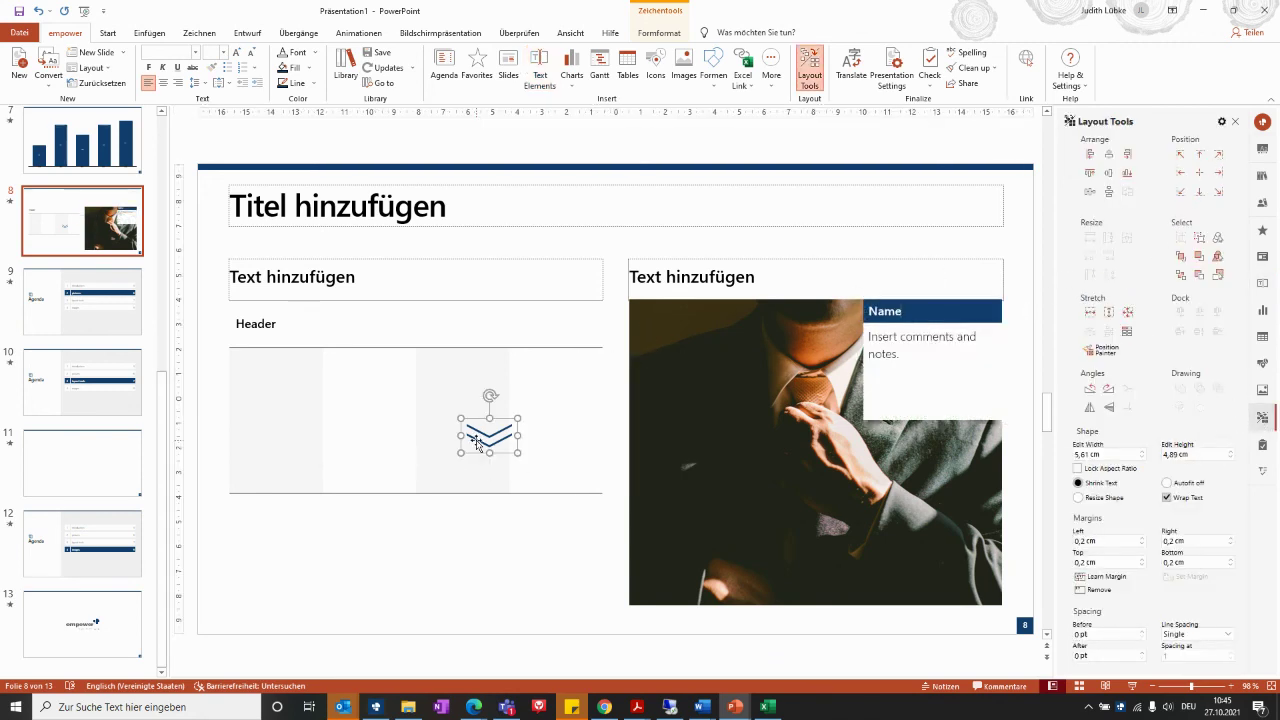
{"action": "left_click", "coordinate": [1199, 193]}
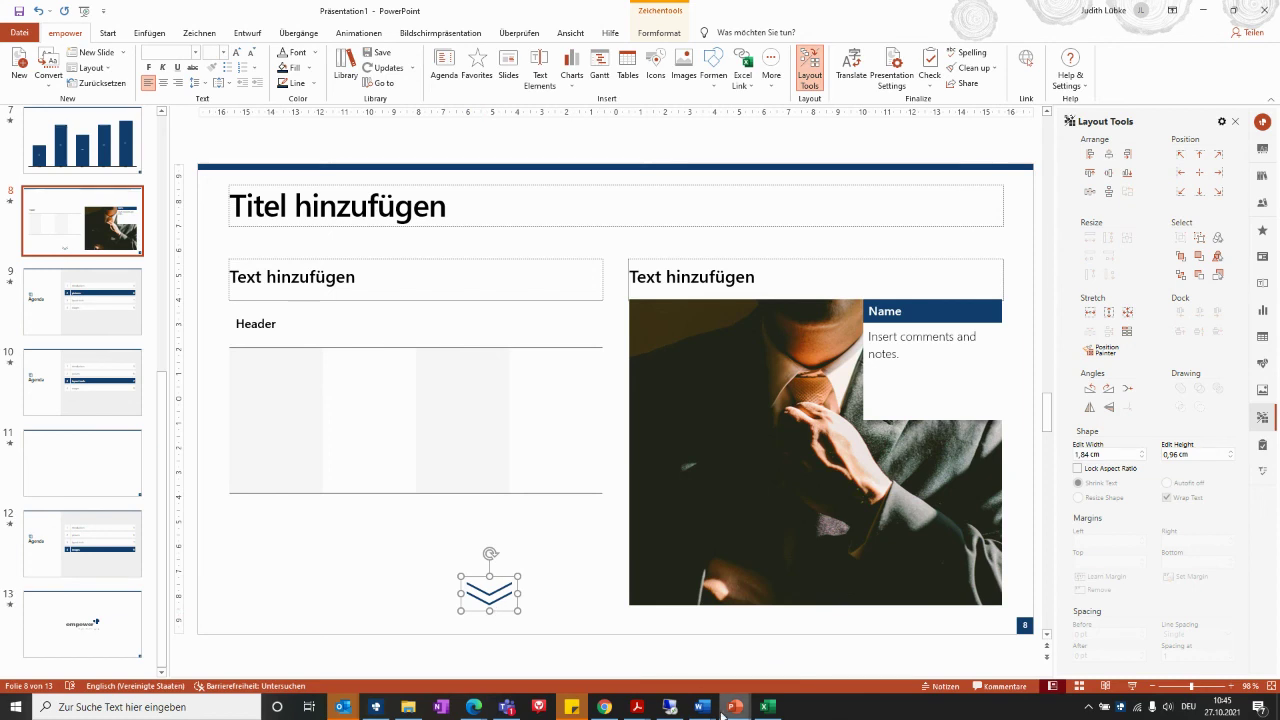
{"action": "mouse_move", "coordinate": [722, 712]}
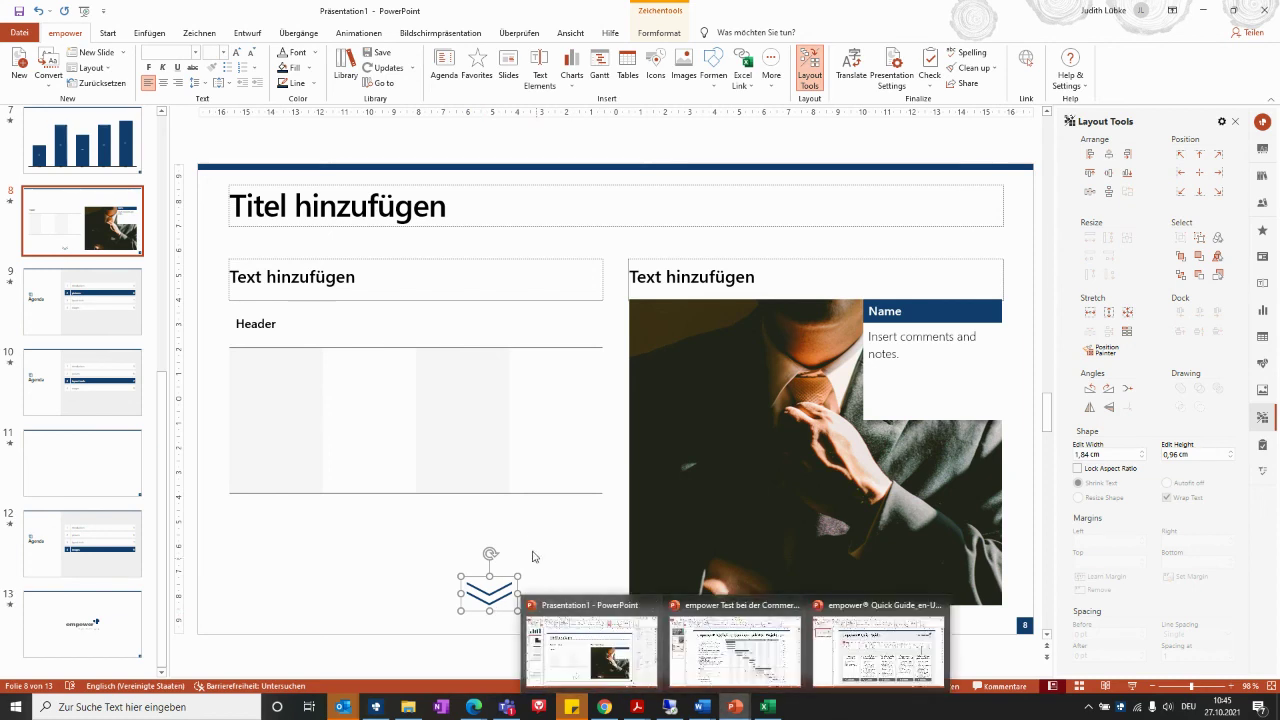
{"action": "left_click", "coordinate": [578, 542]}
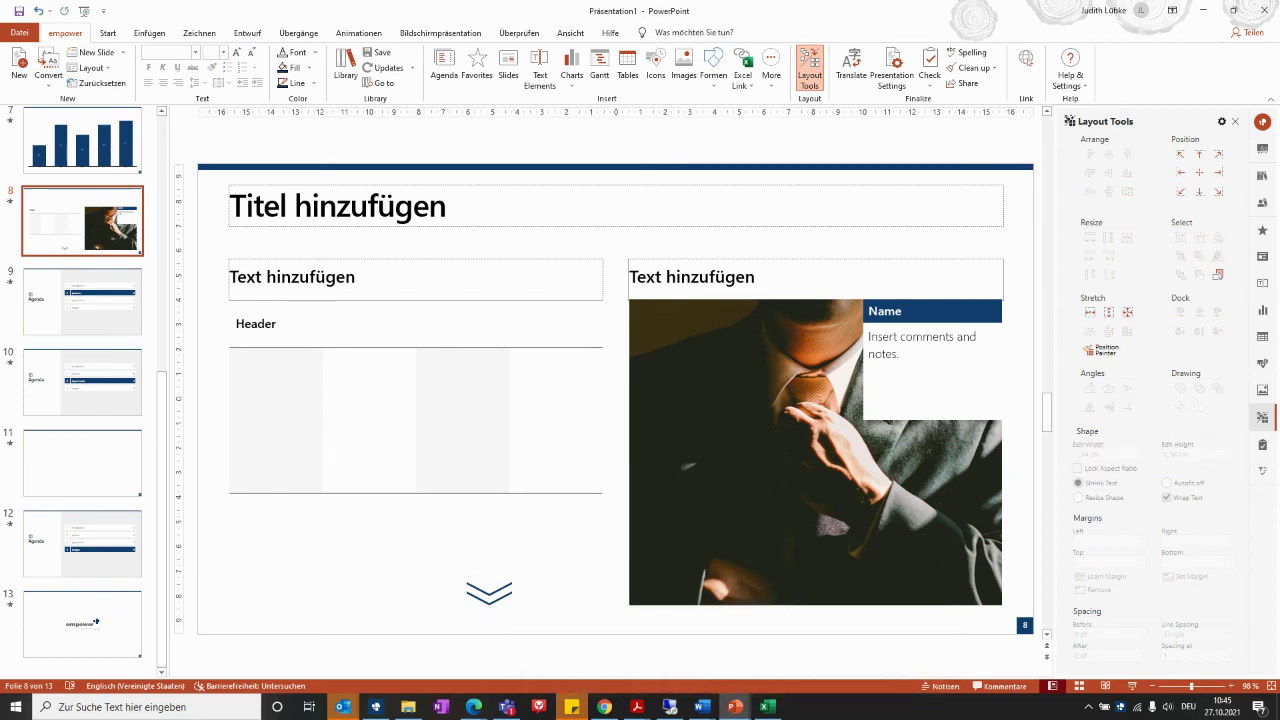